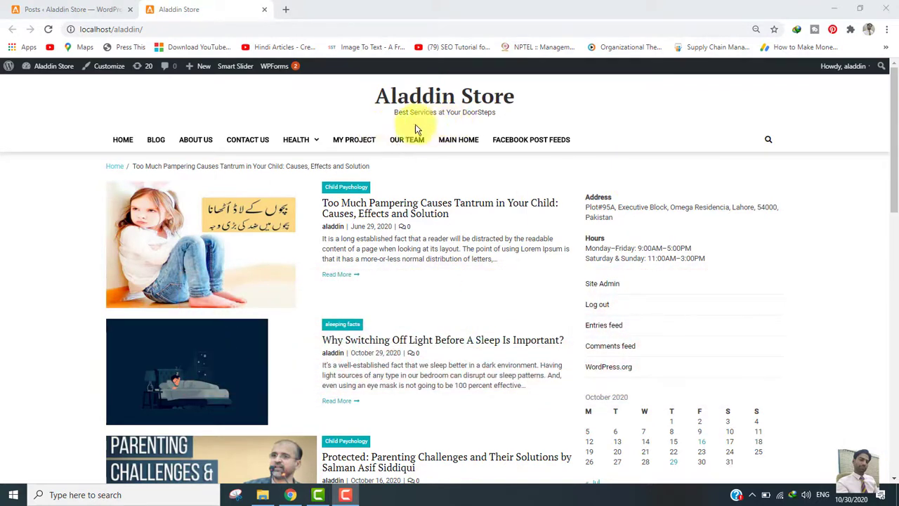
Try to upload the Desktop PDF "Healing with Tibb - Ibn Sina Institute of Tibb ( PDFDrive.com )" as new media in the WordPress admin.
click(90, 8)
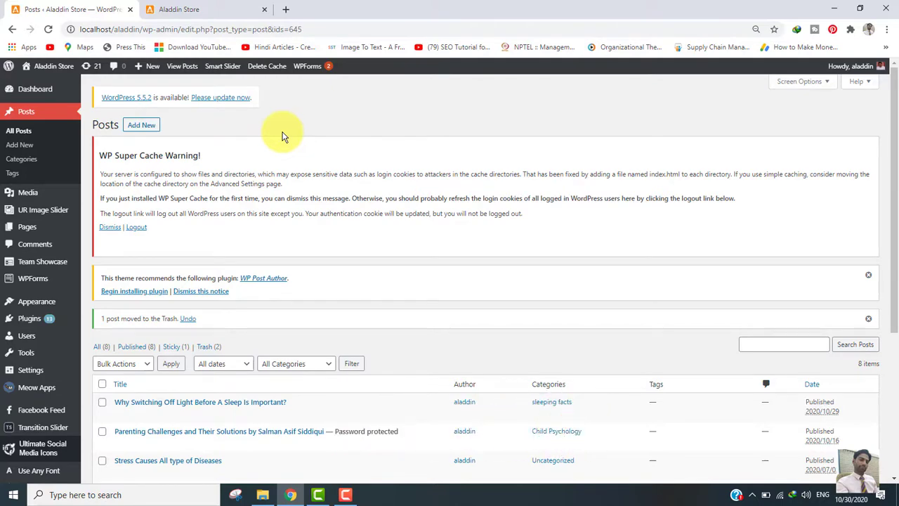
mouse_move(28, 194)
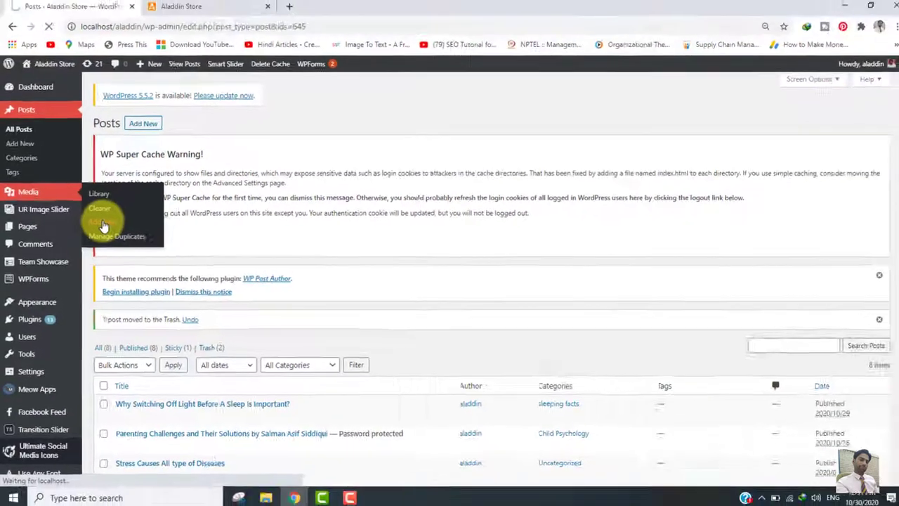
click(246, 184)
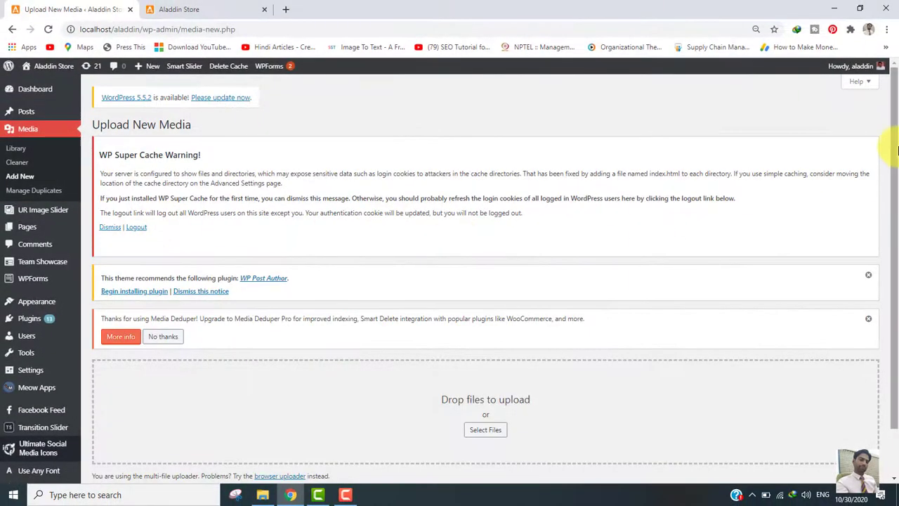
scroll(887, 204, down, 3)
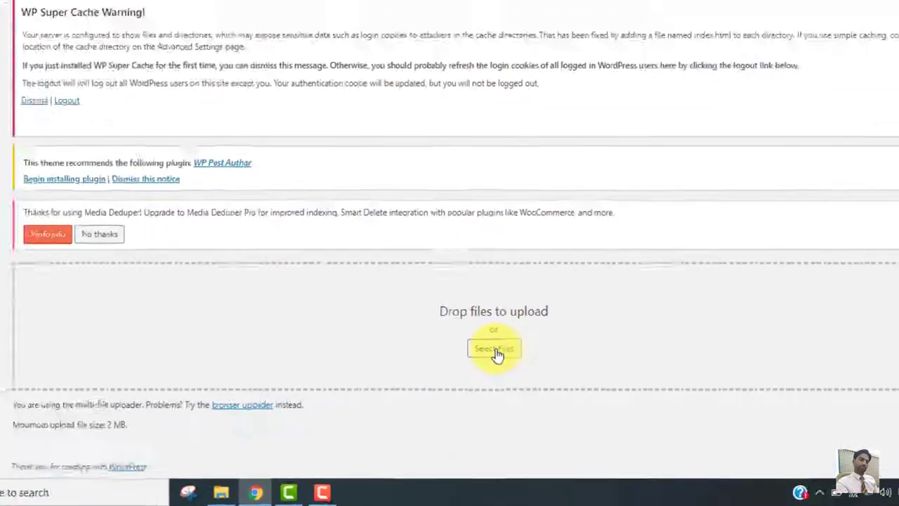
click(495, 349)
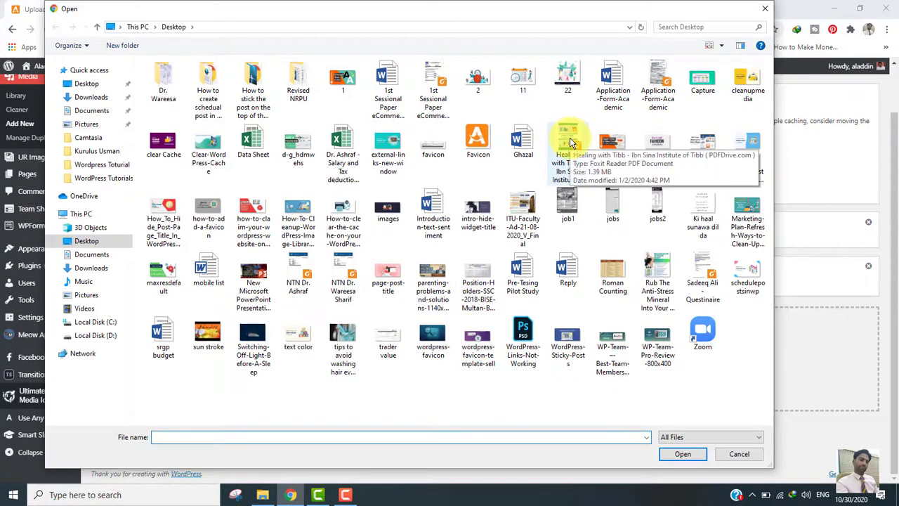
click(569, 148)
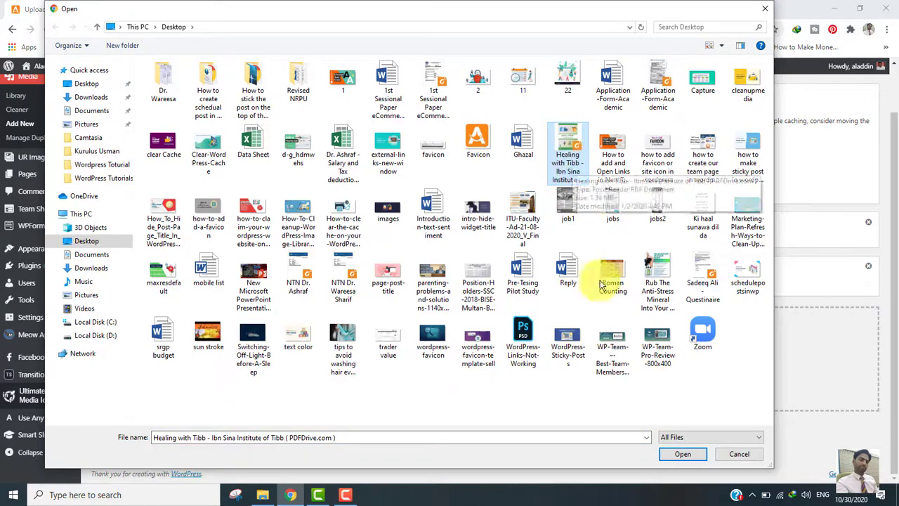
click(678, 454)
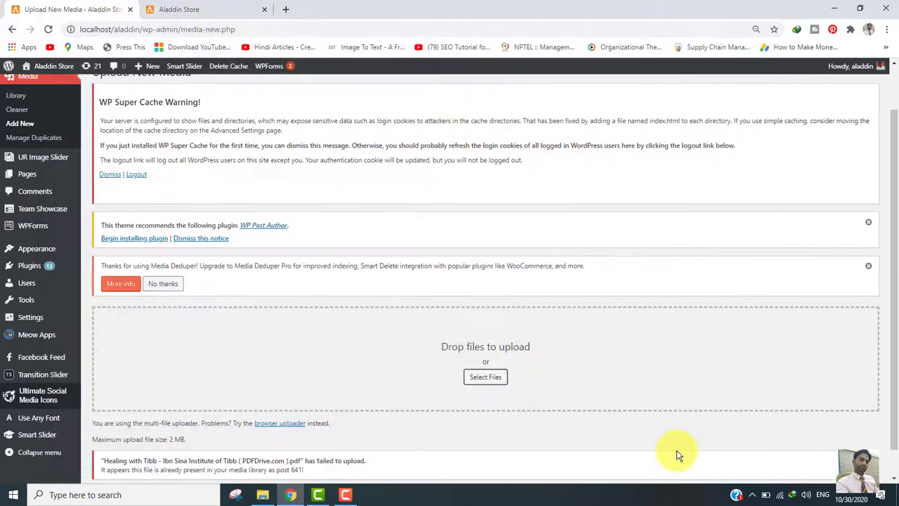
drag(894, 239, 894, 271)
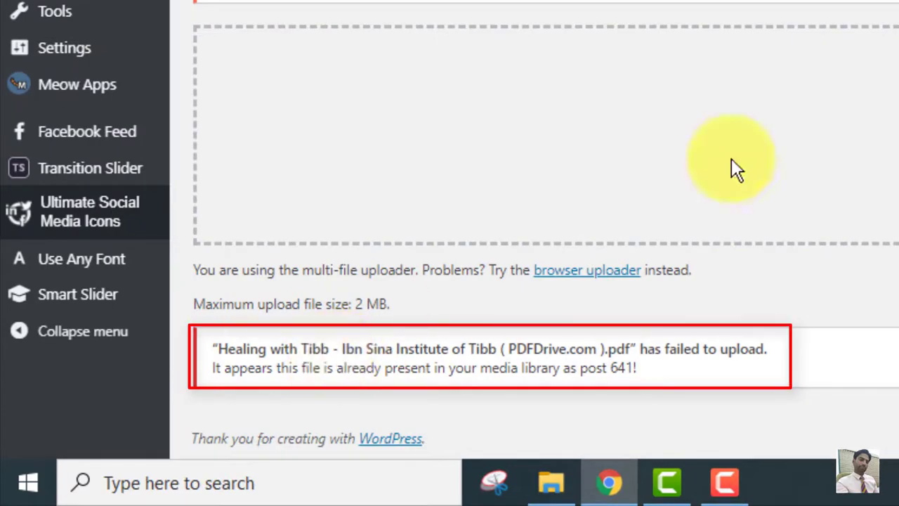
Copy the file link of the Healing-with-Tibb PDF from its attachment details in the media library and close the details.
scroll(735, 171, up, 3)
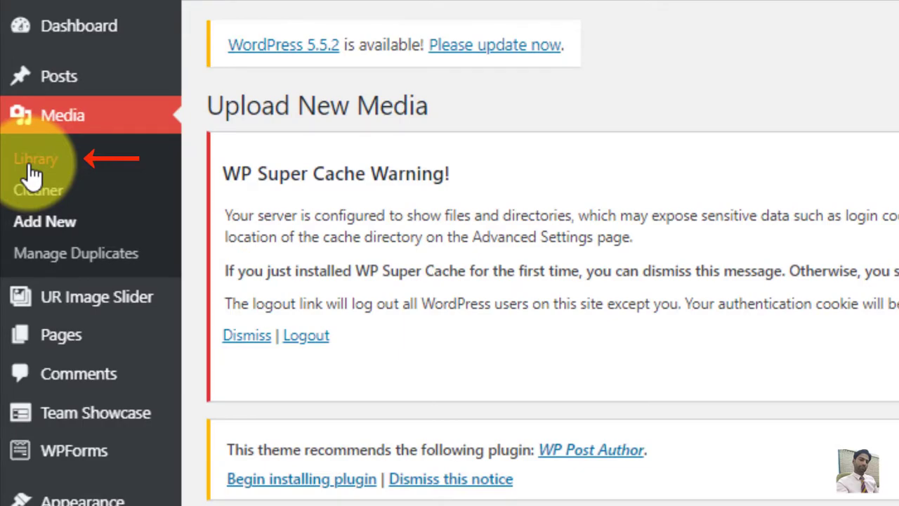
click(33, 163)
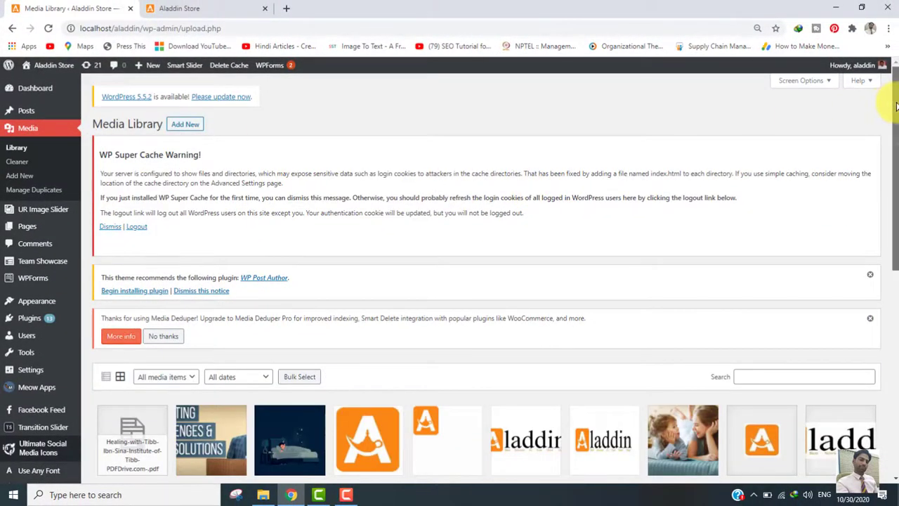
scroll(510, 214, down, 2)
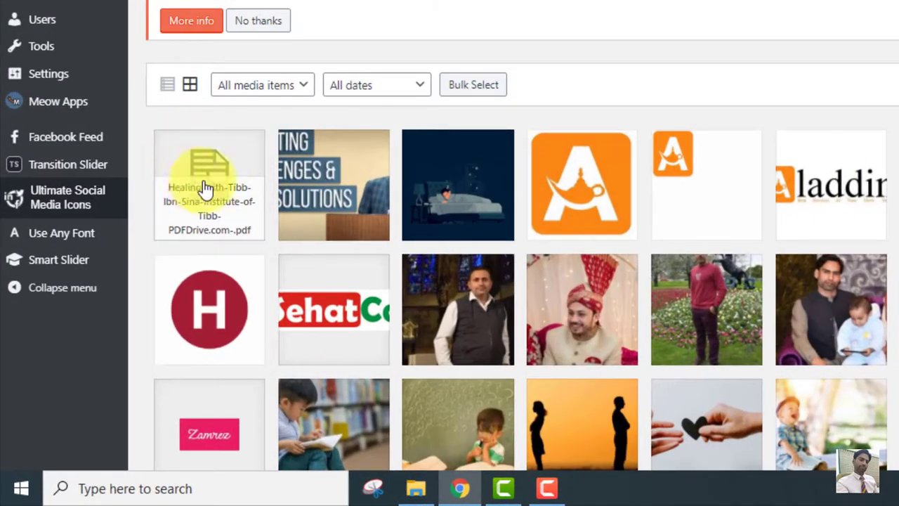
click(205, 188)
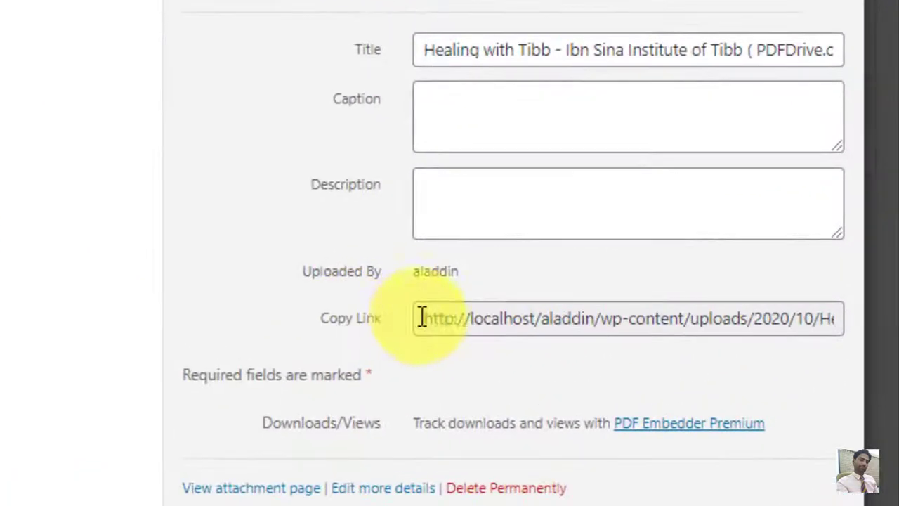
double_click(544, 320)
triple_click(544, 321)
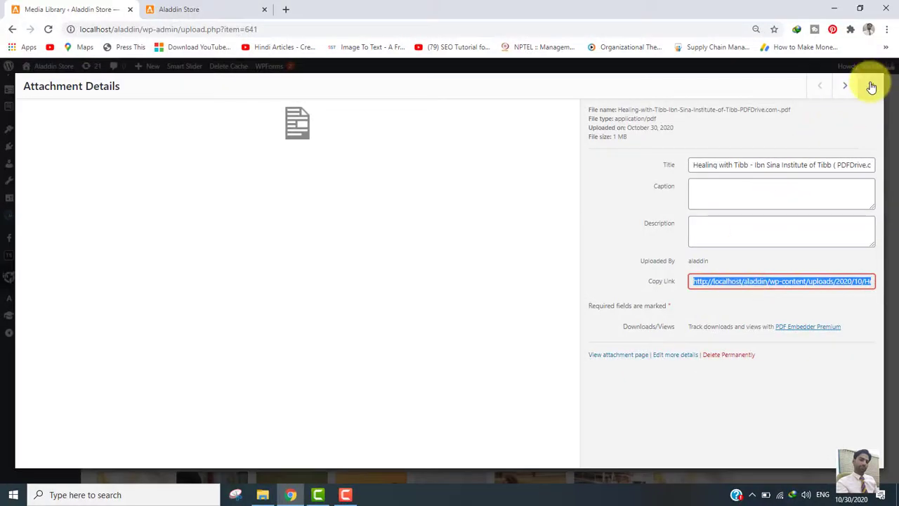
click(871, 87)
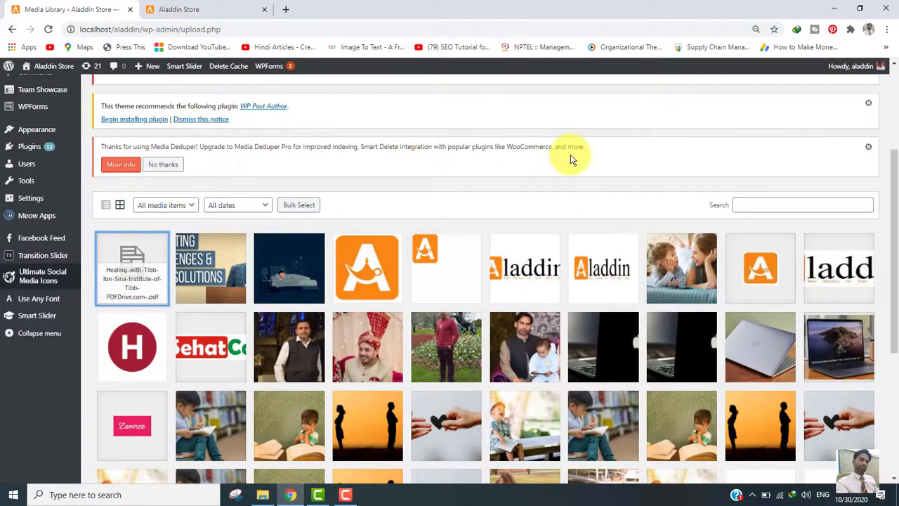
Create a new post titled "Healing with Tibb".
scroll(897, 200, up, 5)
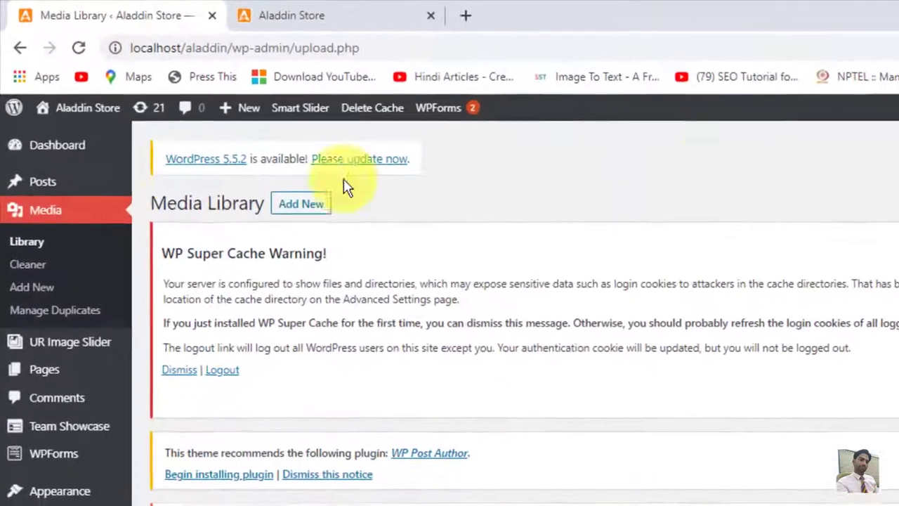
mouse_move(52, 189)
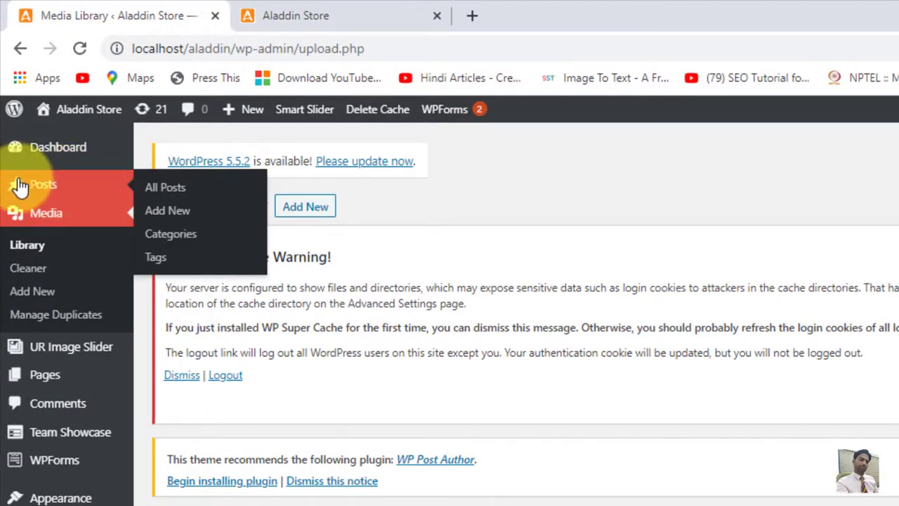
click(174, 220)
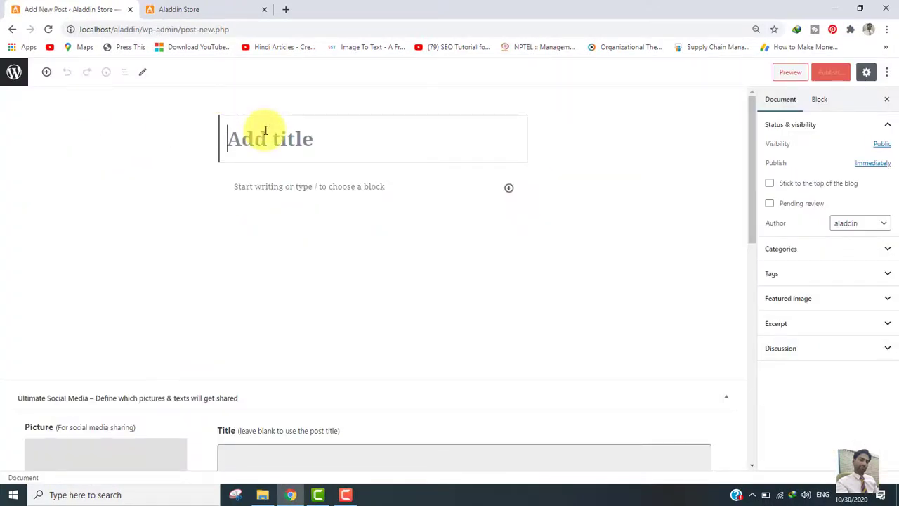
text(Healing with Tib)
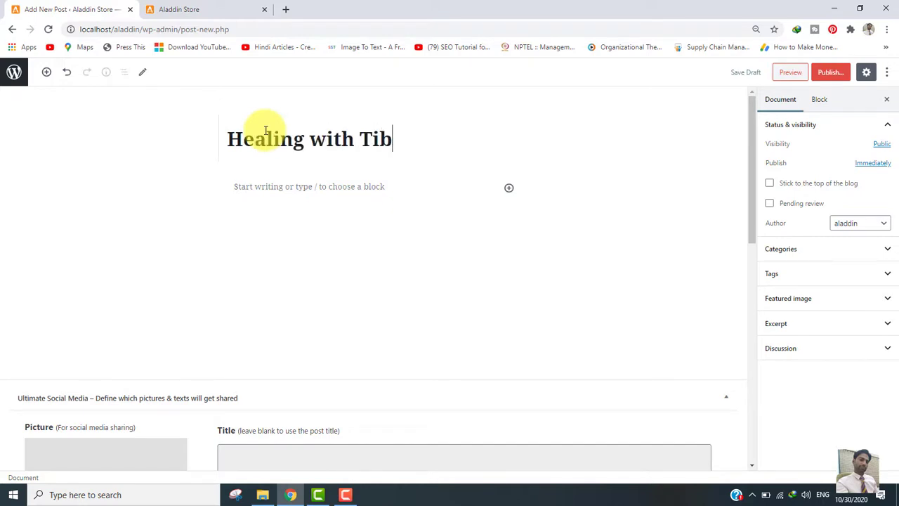
text(b)
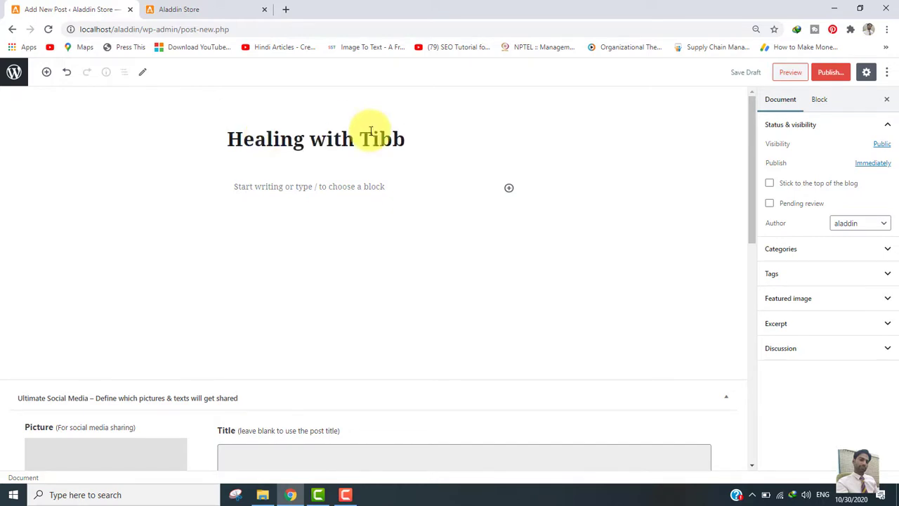
Add a Classic block below the title containing the text "Please download the link here.".
click(509, 191)
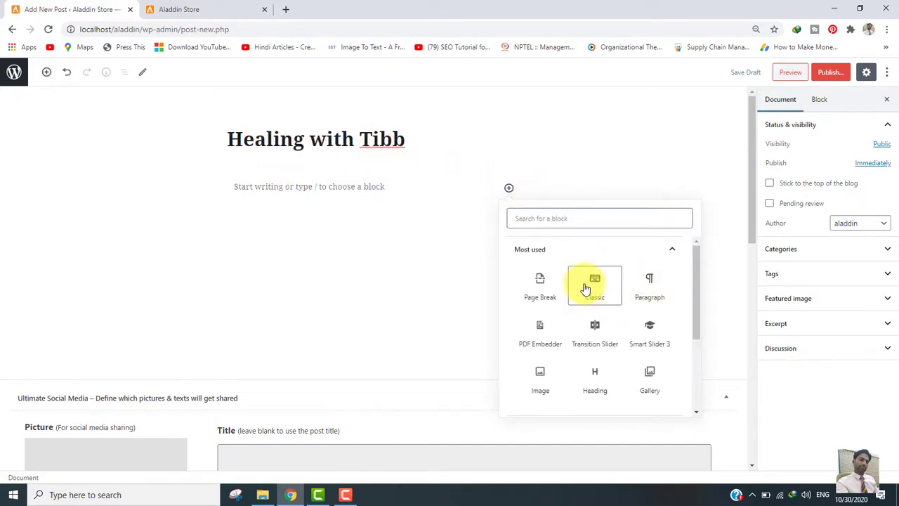
click(585, 288)
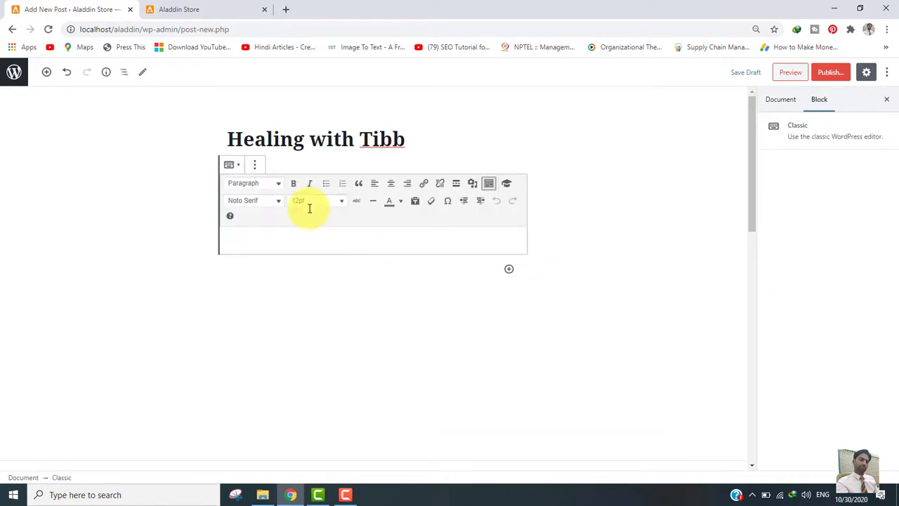
text(Please download the link here.)
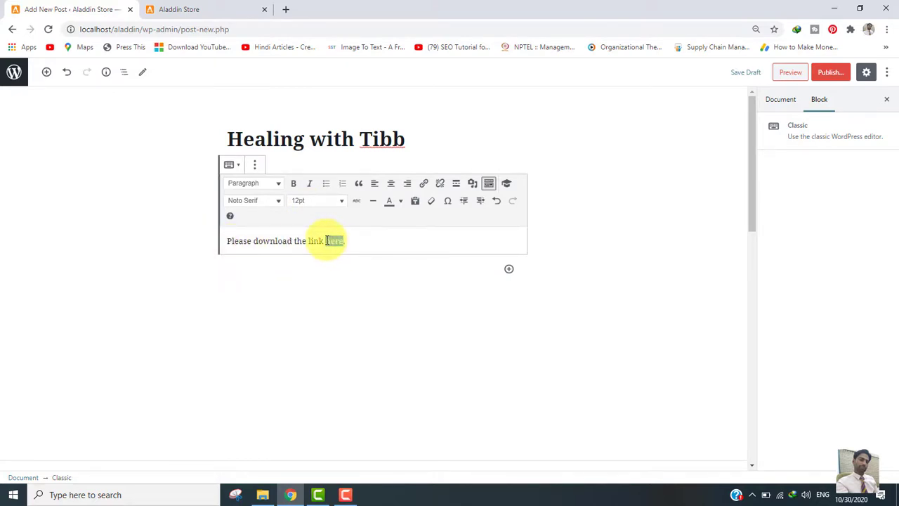
Link the word "here" in the Classic block to the copied URL of the Healing-with-Tibb PDF.
click(424, 184)
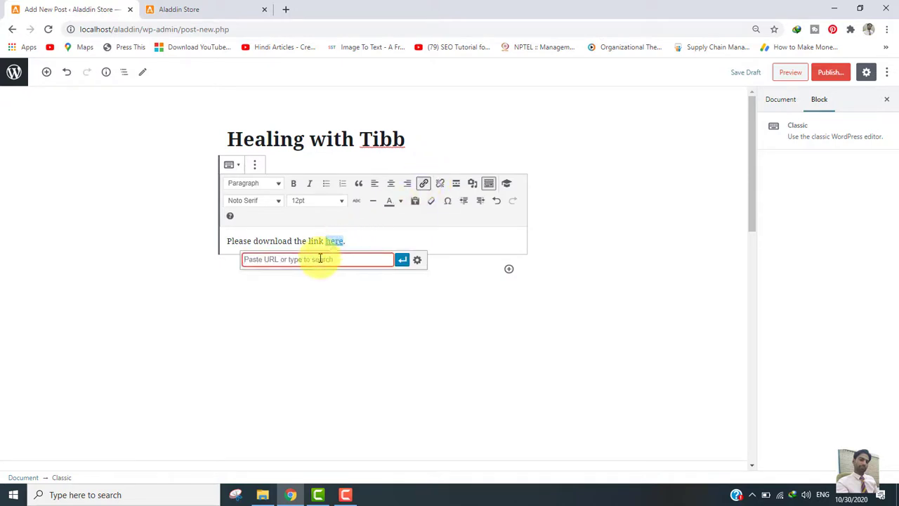
key(ctrl+v)
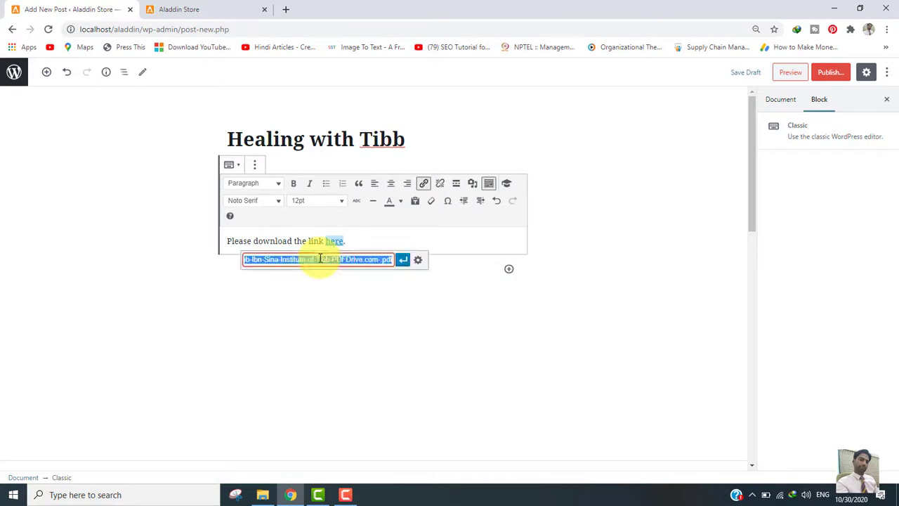
click(404, 261)
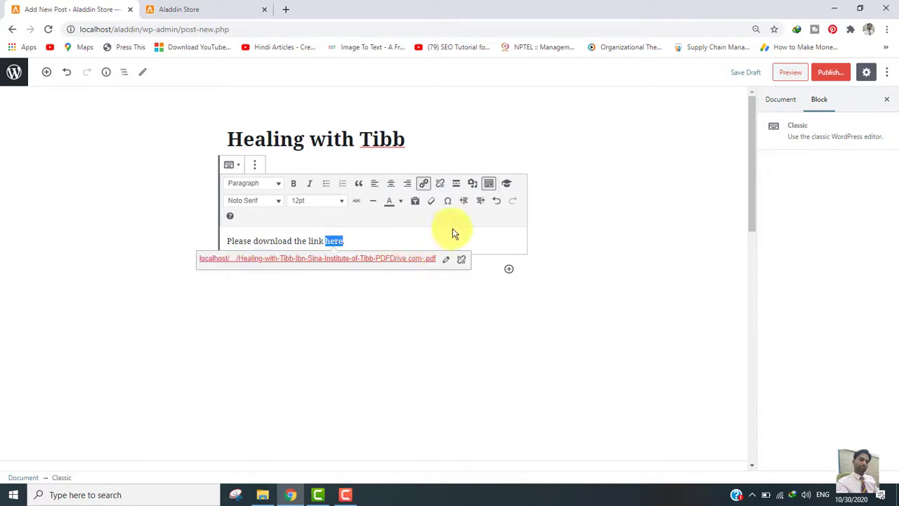
click(473, 220)
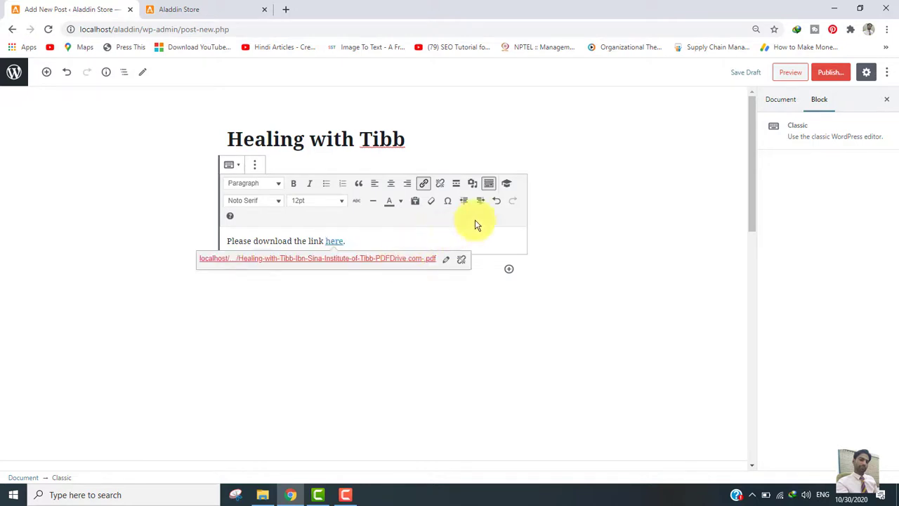
Publish the "Healing with Tibb" post and view it on the live site.
click(829, 74)
click(829, 73)
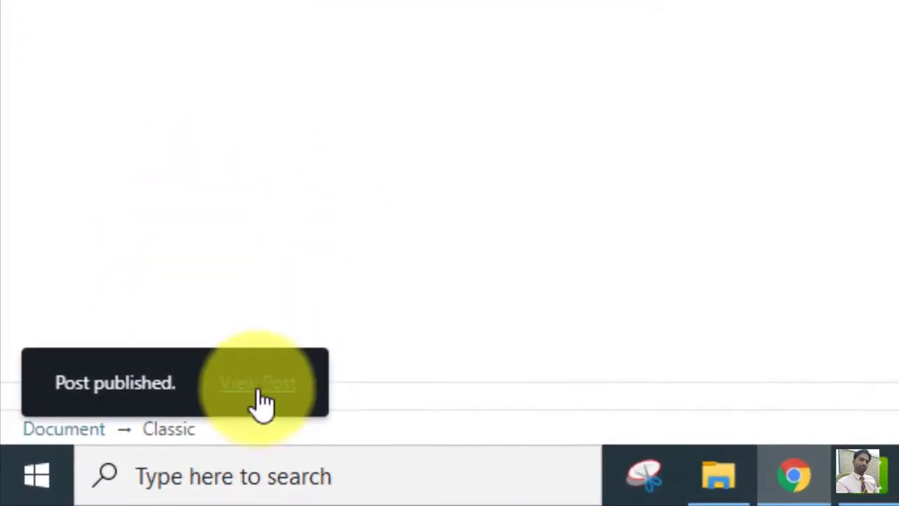
click(274, 389)
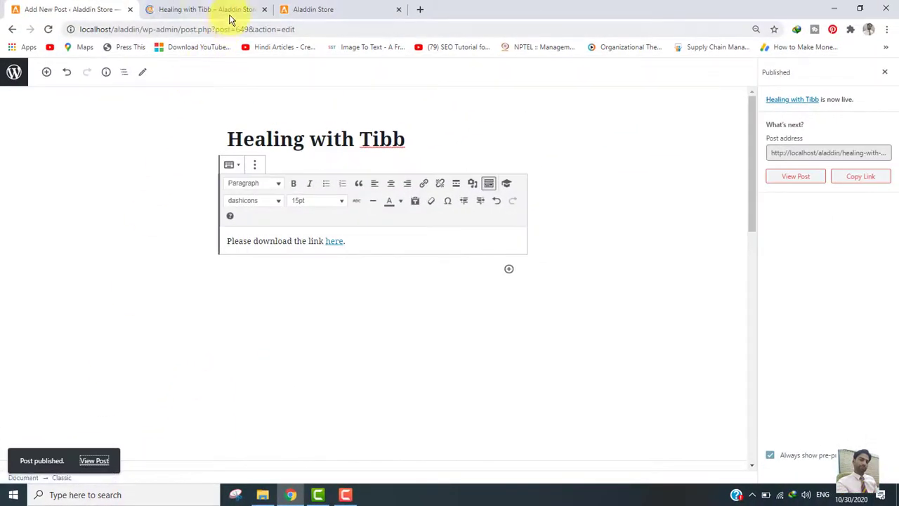
click(229, 13)
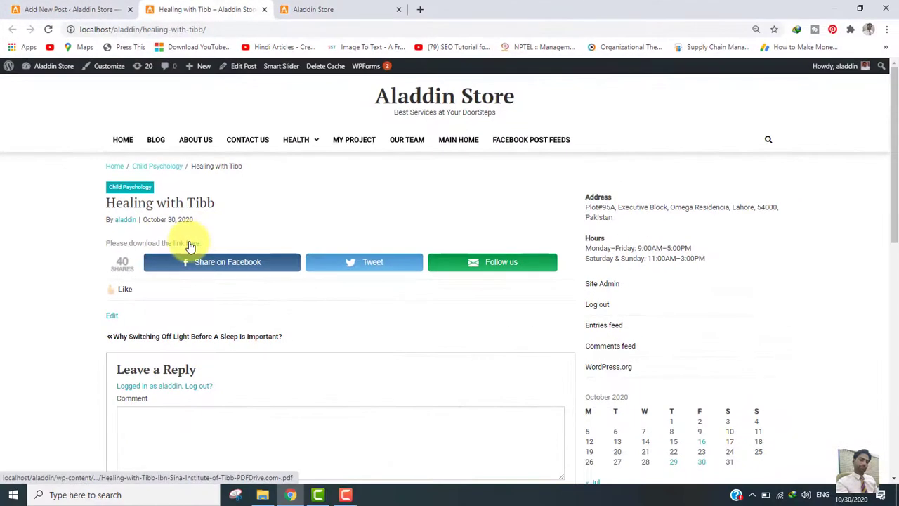
Open the PDF through the post's "here" link, look through its pages, and return to the post.
click(299, 377)
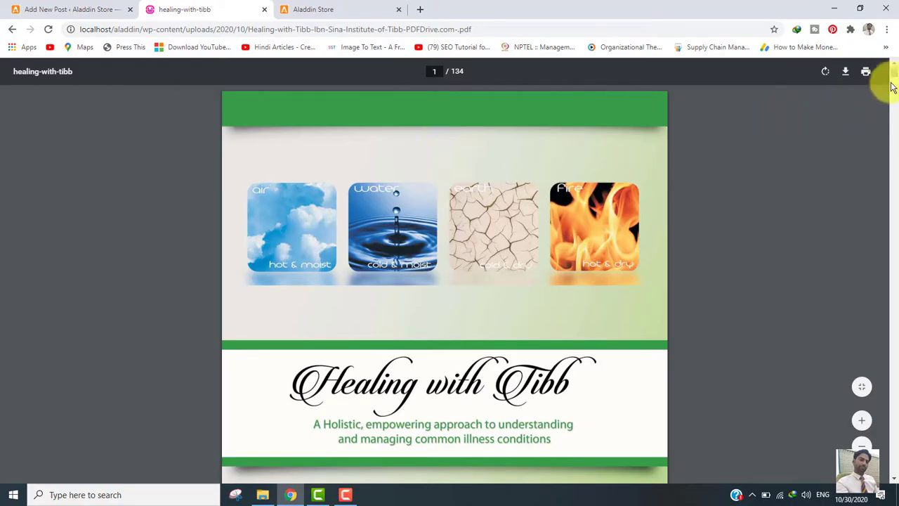
mouse_move(895, 80)
mouse_down()
mouse_move(886, 116)
mouse_move(895, 133)
mouse_move(887, 72)
mouse_move(880, 76)
mouse_move(893, 68)
mouse_up()
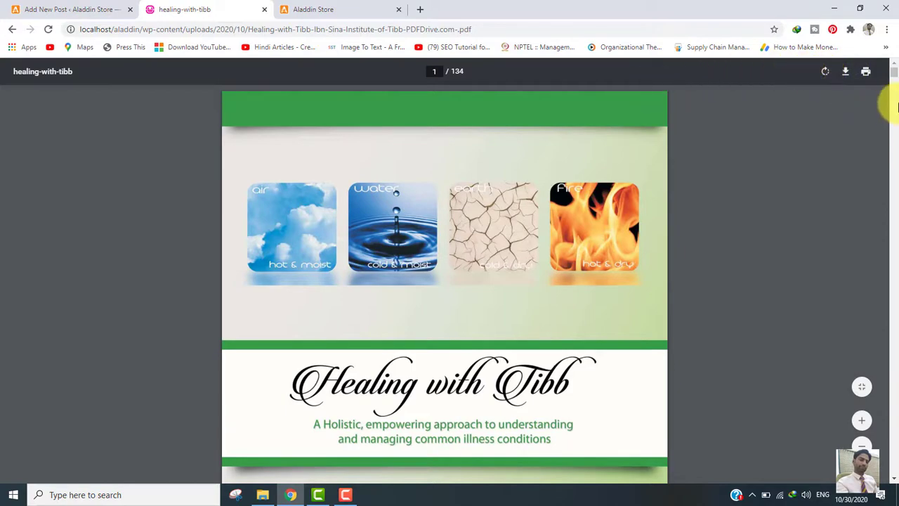
drag(895, 76, 887, 48)
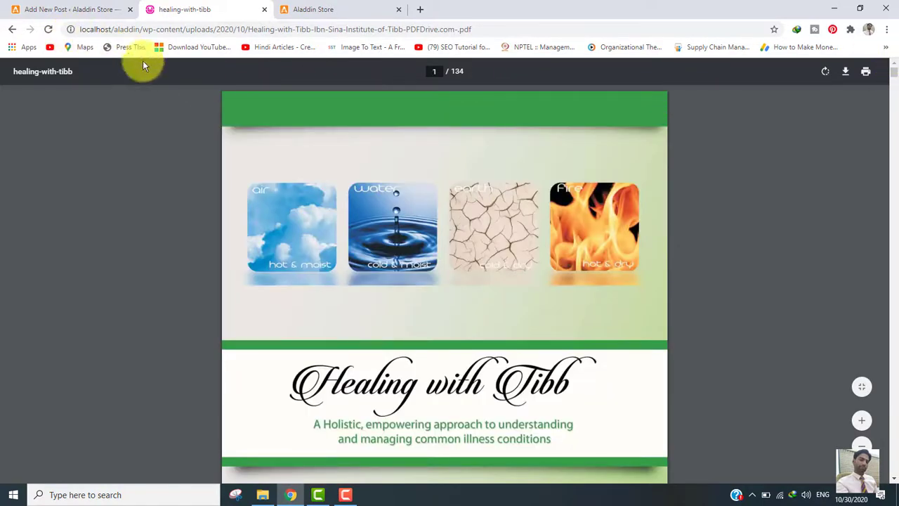
click(12, 29)
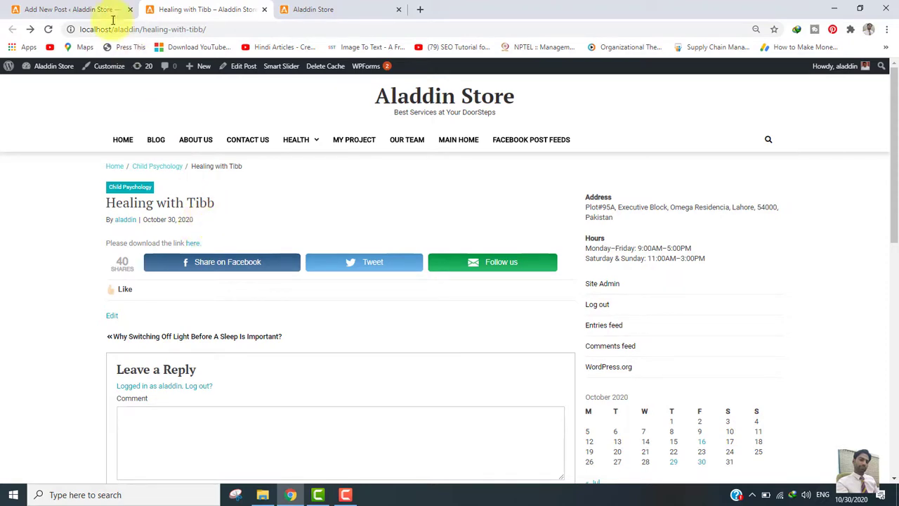
Return to the WordPress admin area and search the plugin directory for "pdf embedder", examining the PDF Embedder plugin.
click(90, 7)
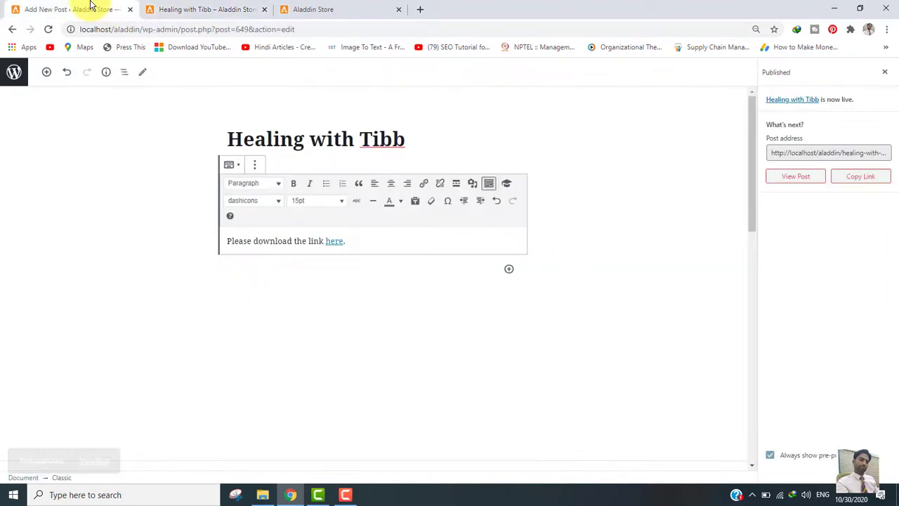
click(13, 72)
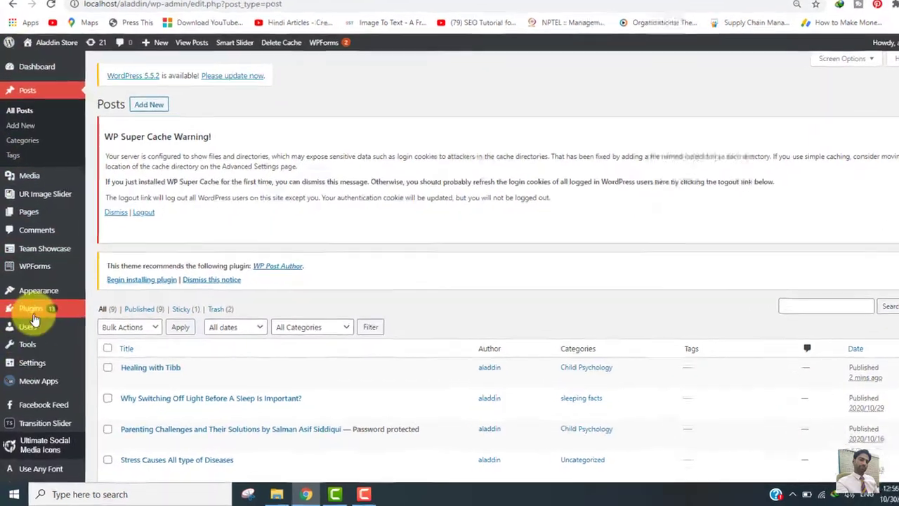
mouse_move(29, 323)
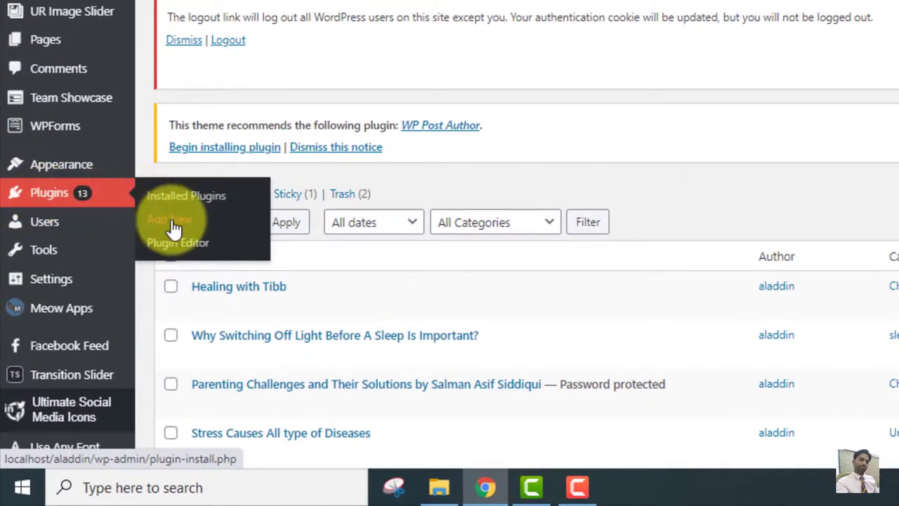
click(174, 223)
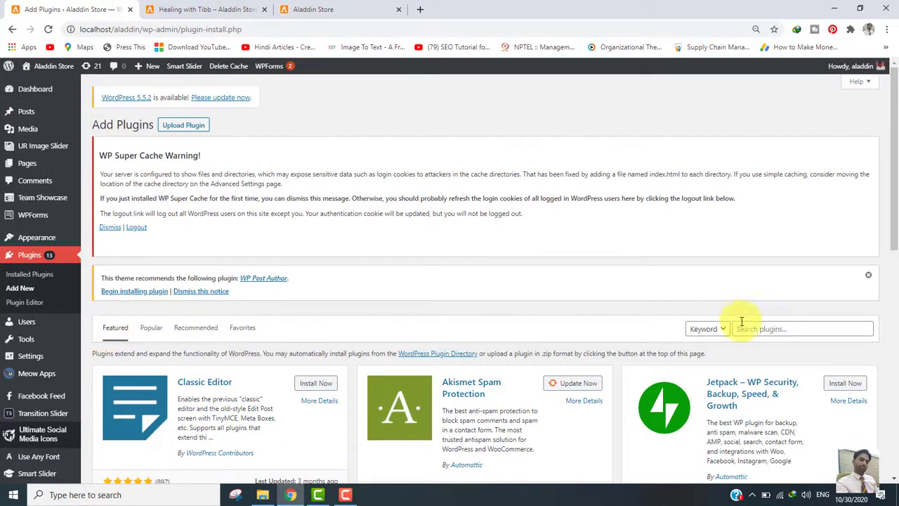
click(752, 332)
text(pdf)
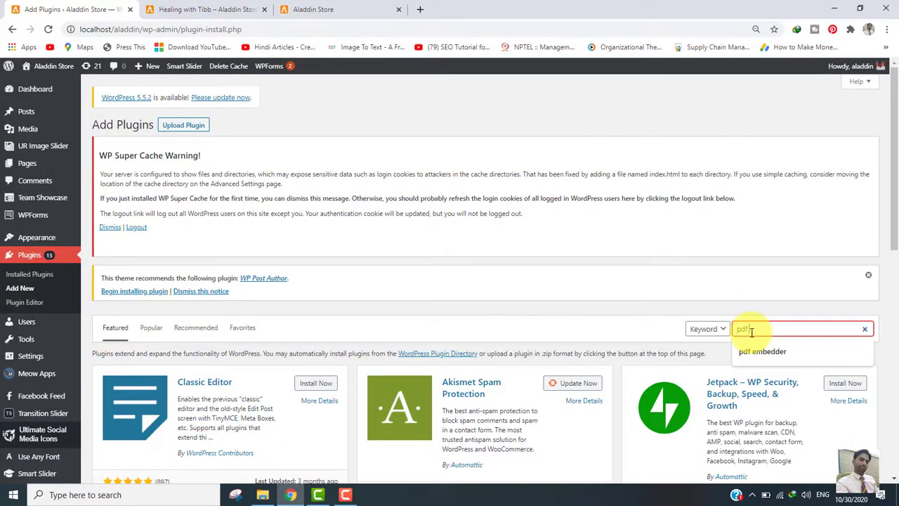
click(765, 352)
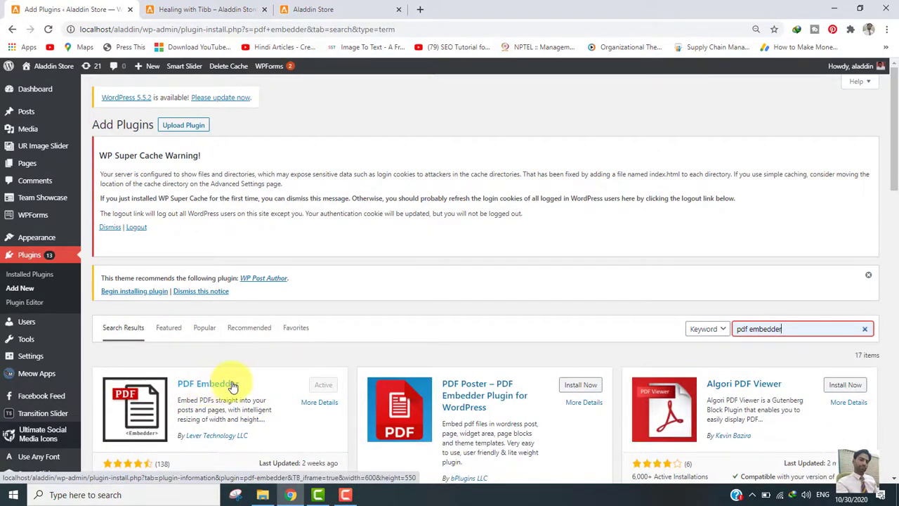
drag(897, 108, 897, 154)
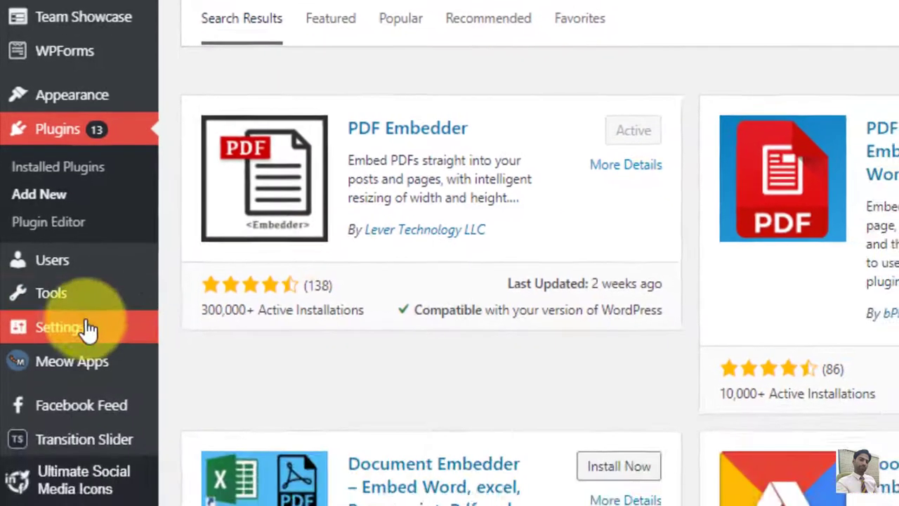
Open the PDF Embedder plugin's settings, review the default viewer options, and save them.
mouse_move(88, 426)
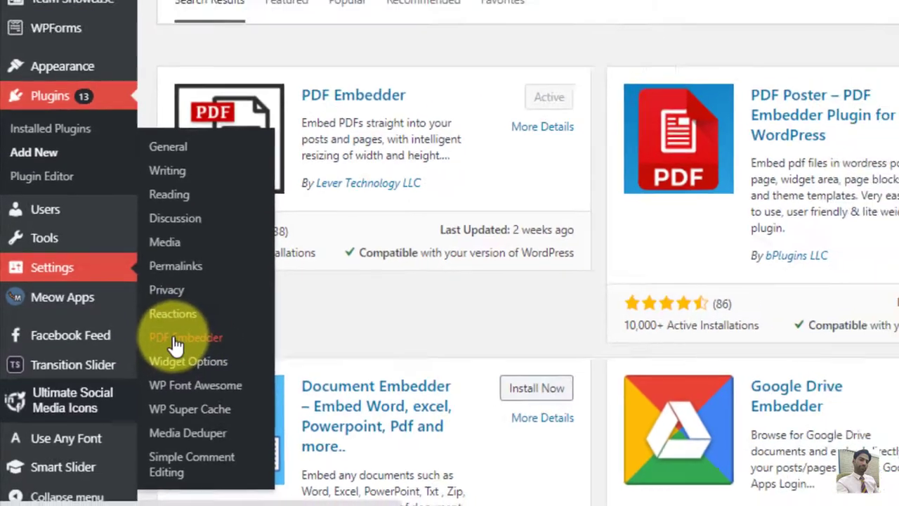
click(189, 331)
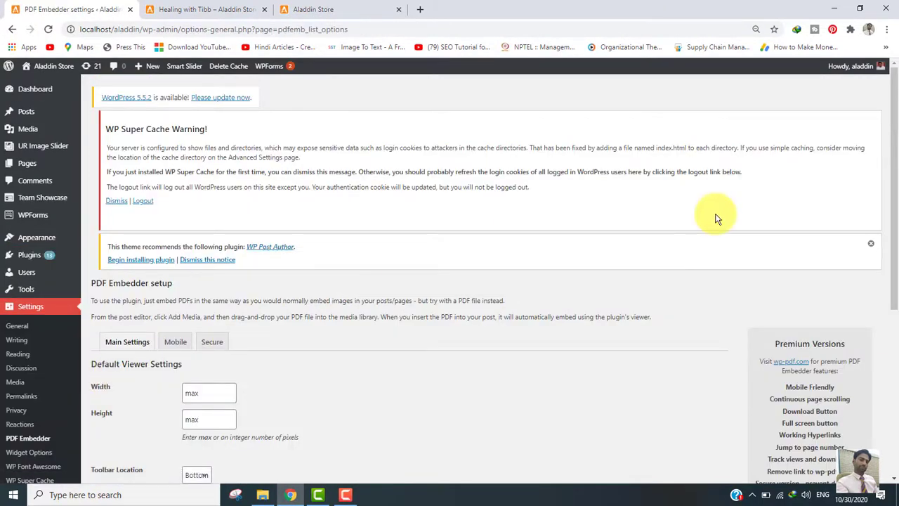
scroll(219, 175, down, 3)
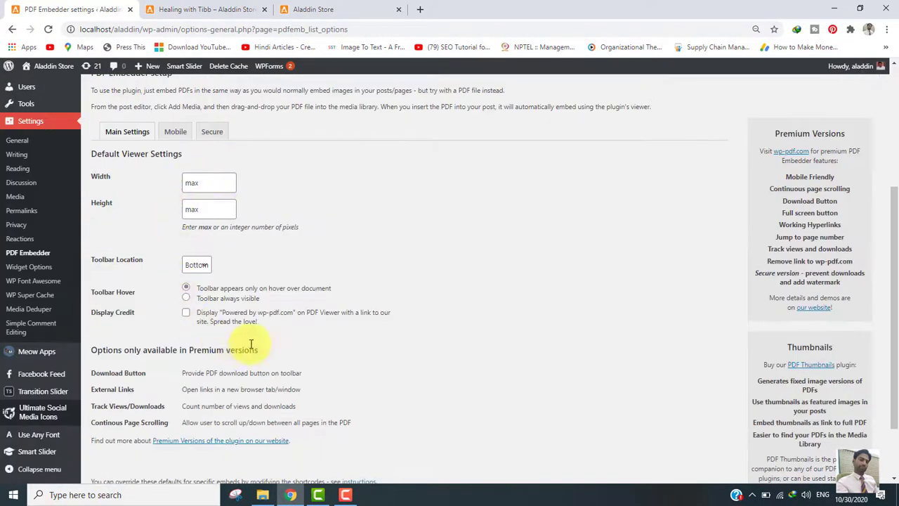
scroll(777, 276, down, 1)
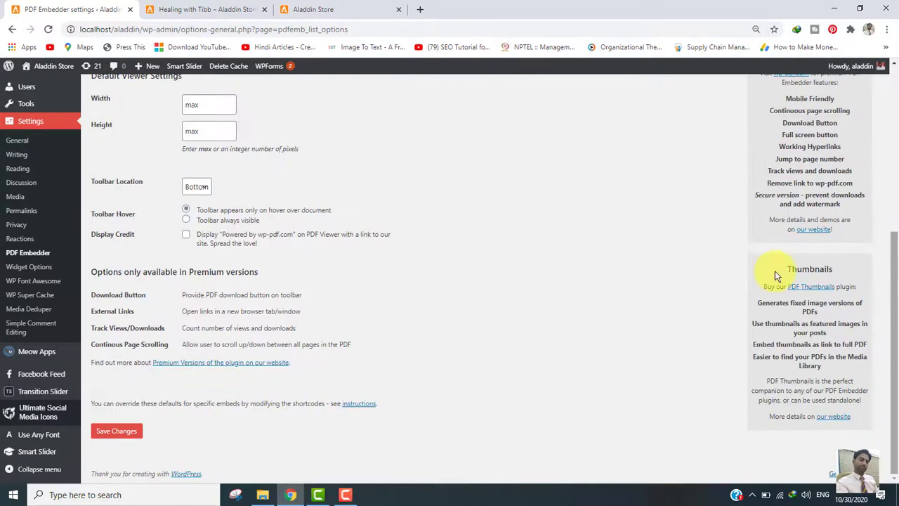
click(114, 430)
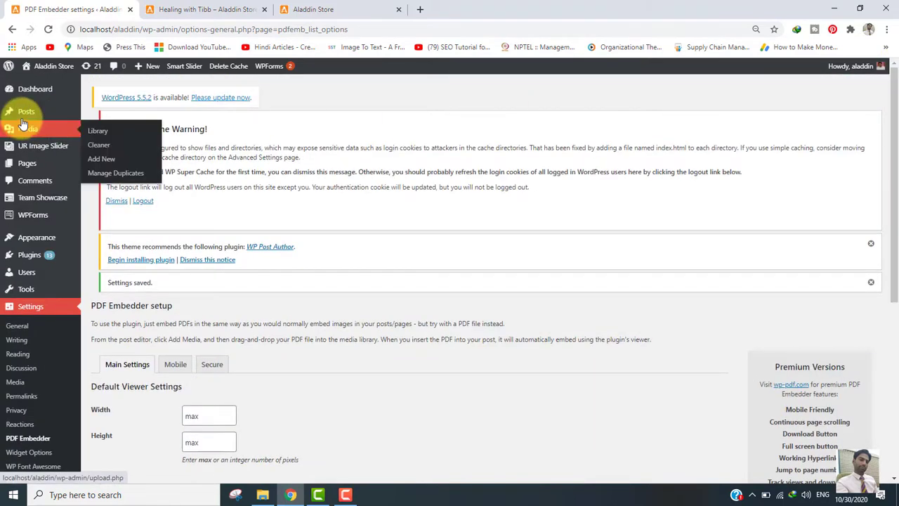
Open the "Healing with Tibb" post for editing and add a PDF Embedder block below the Classic block.
mouse_move(21, 114)
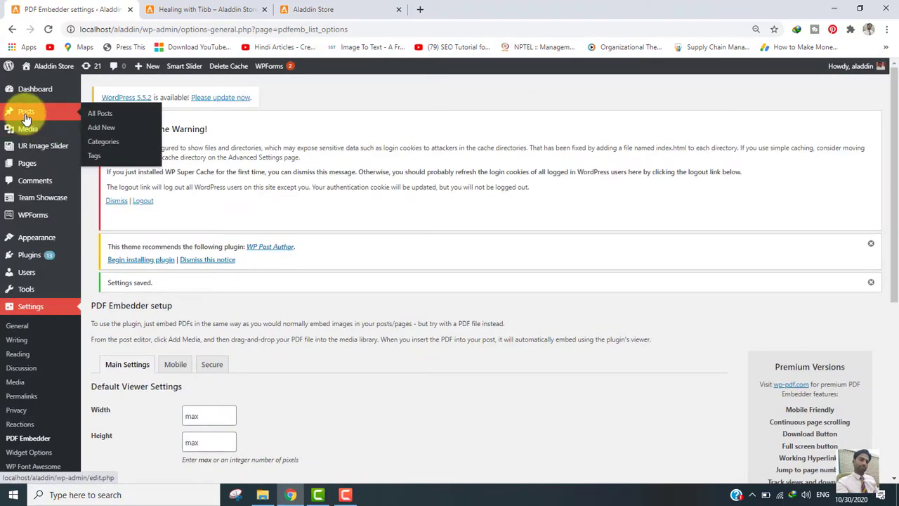
click(100, 116)
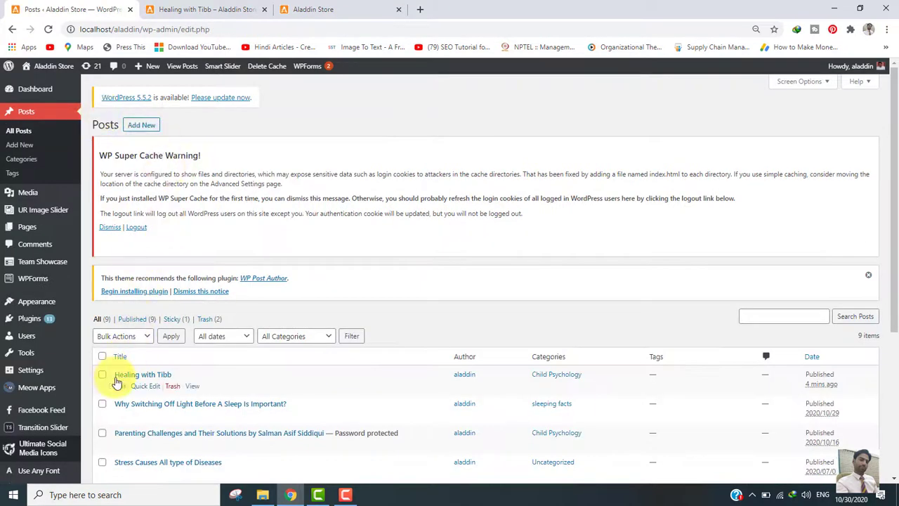
click(119, 388)
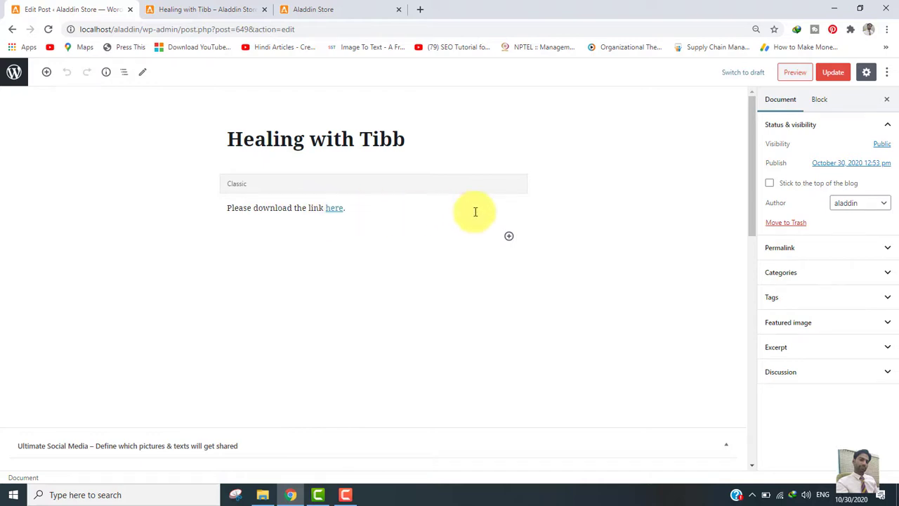
click(510, 238)
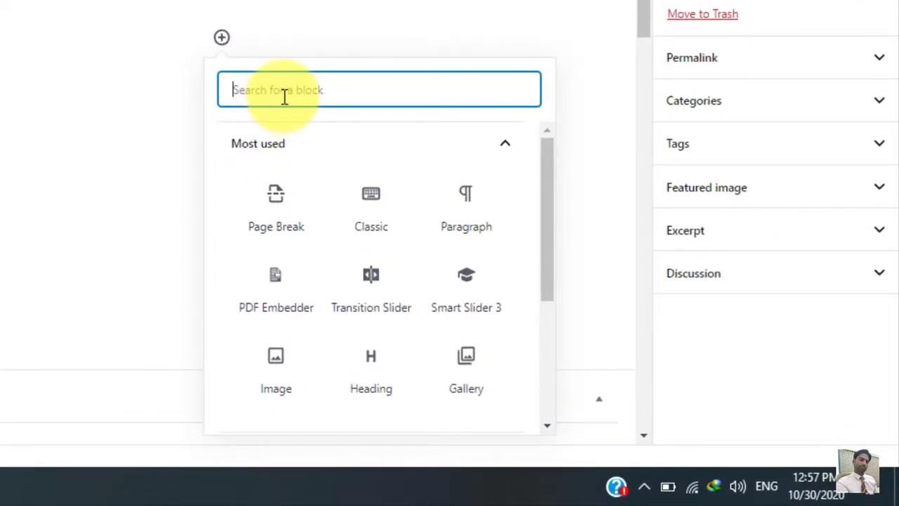
text(pdf)
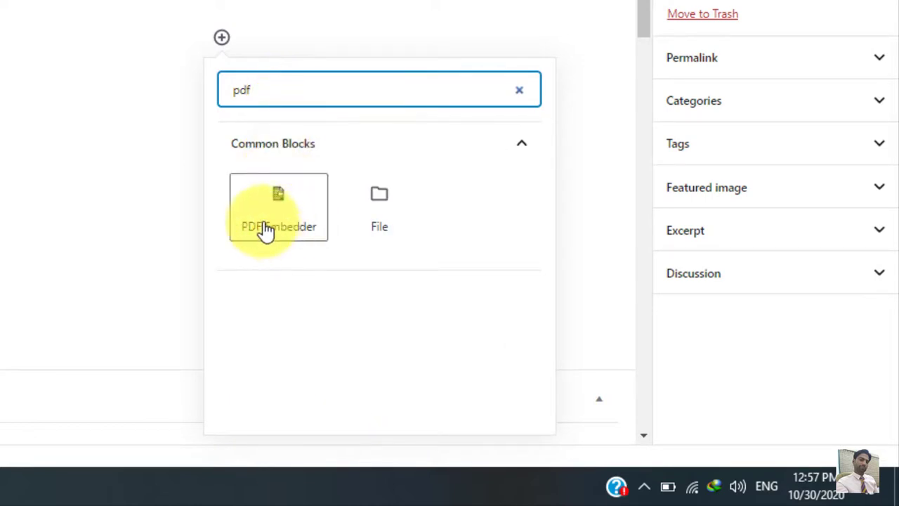
click(249, 251)
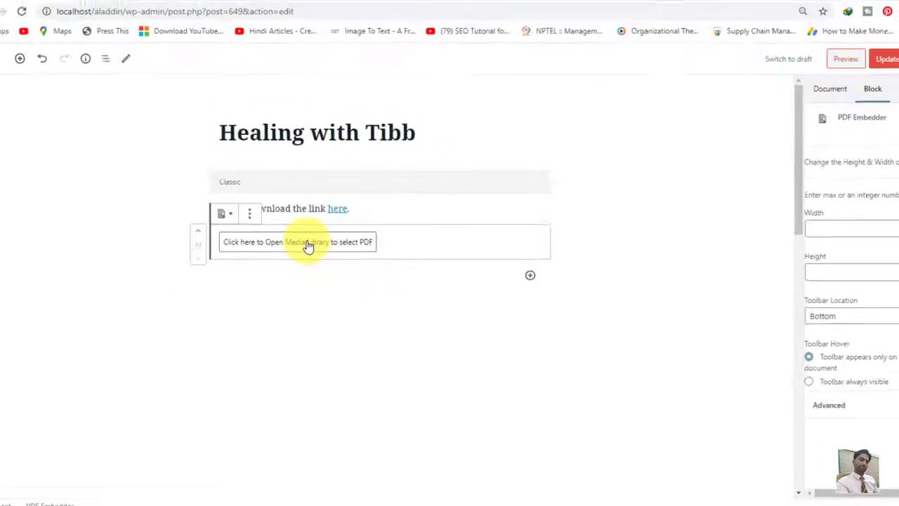
Embed the Healing-with-Tibb PDF from the media library in the block, giving it the caption "Healing Book".
click(308, 244)
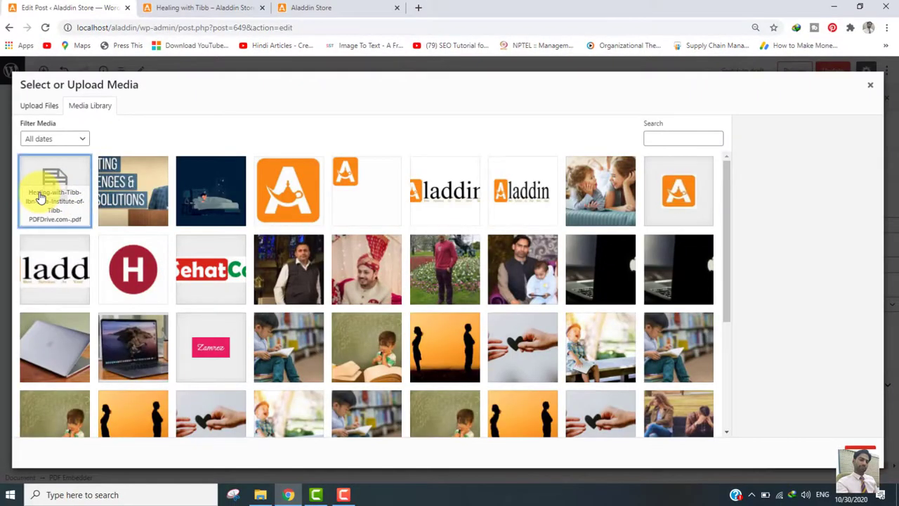
click(40, 198)
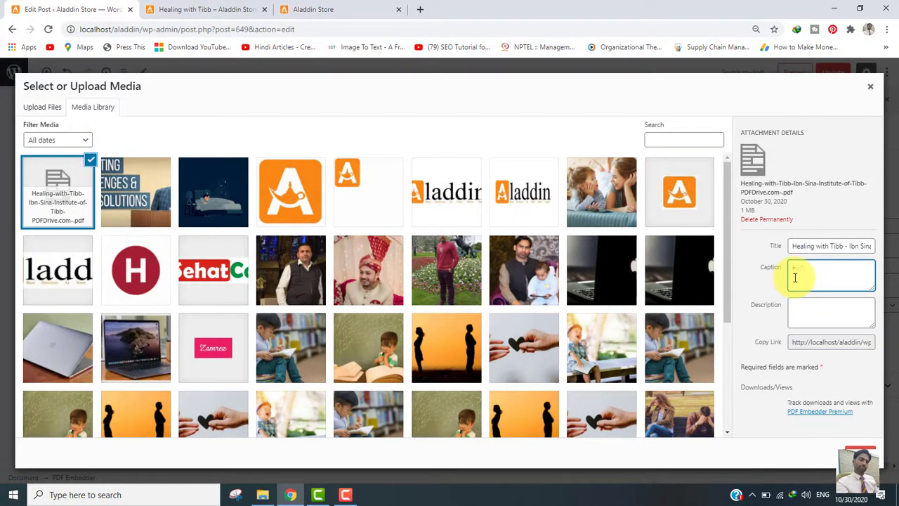
text(Book)
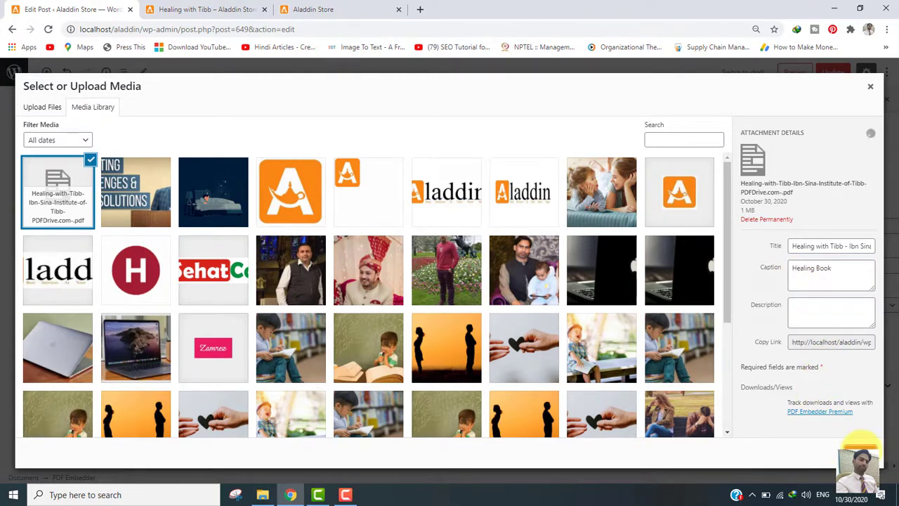
click(862, 448)
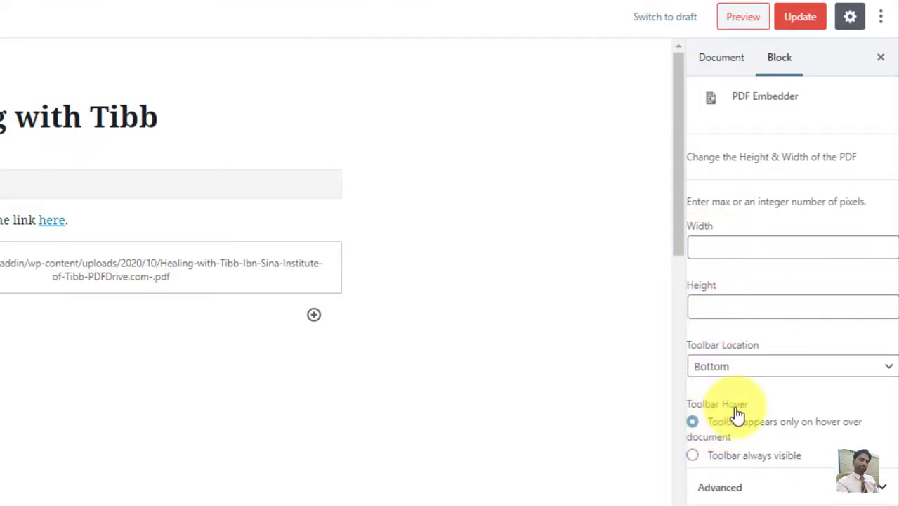
Set both the width and the height of the embedded PDF to Max.
click(711, 246)
text(Ma)
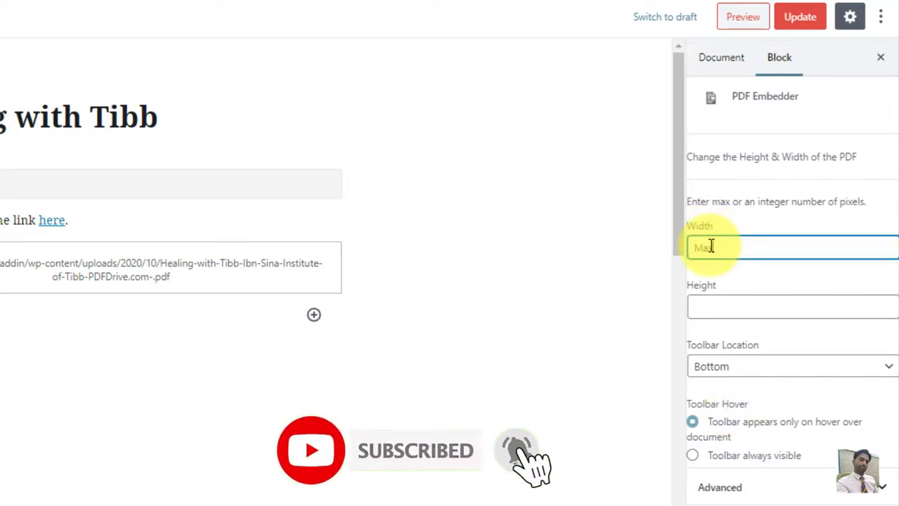
text(x)
click(714, 300)
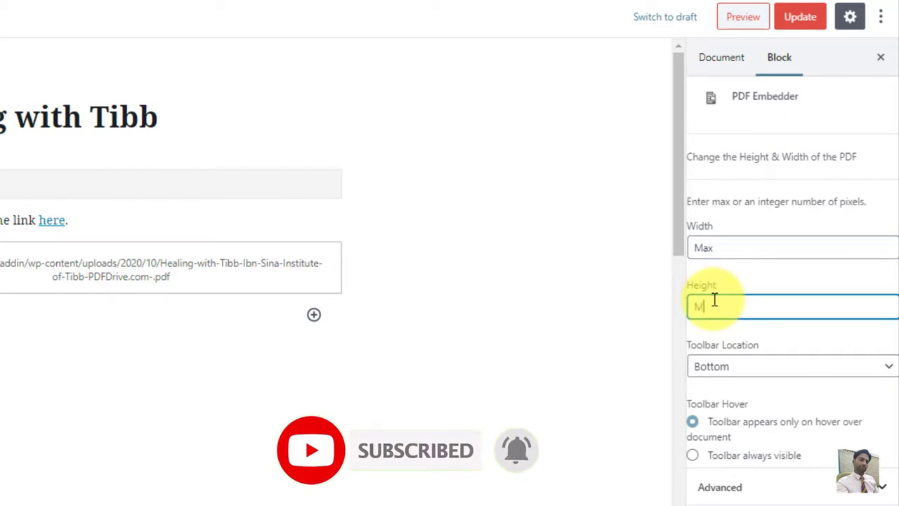
Try the Top and Bottom toolbar locations for the PDF Embedder block.
click(782, 374)
click(717, 386)
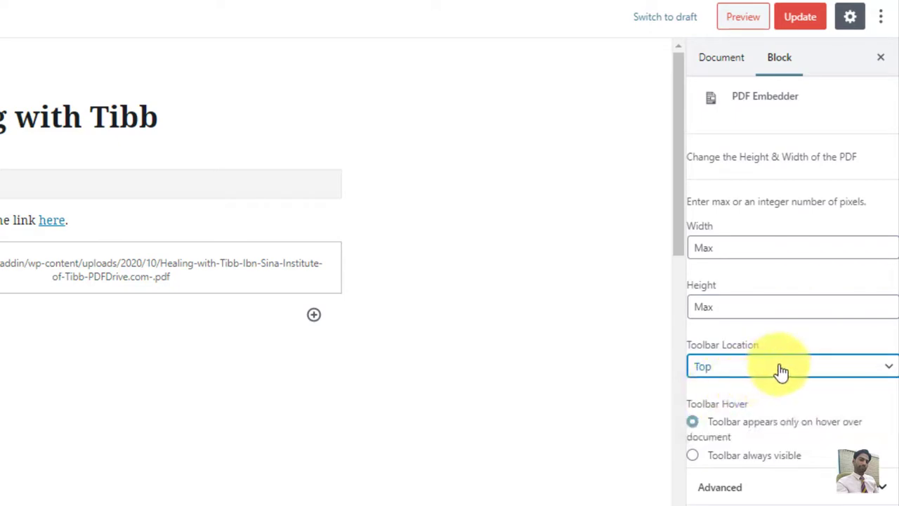
click(782, 372)
click(733, 401)
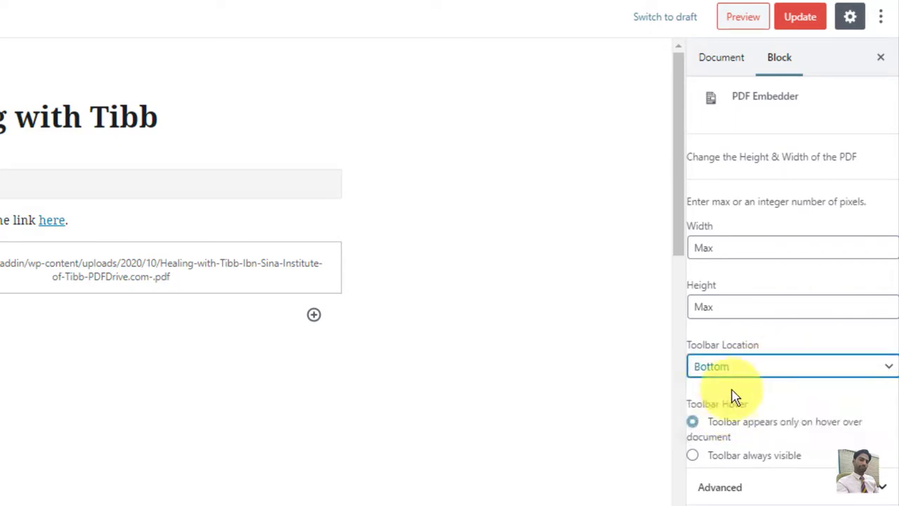
Set the PDF Embedder block's toolbar location to Both and make the toolbar always visible.
click(751, 371)
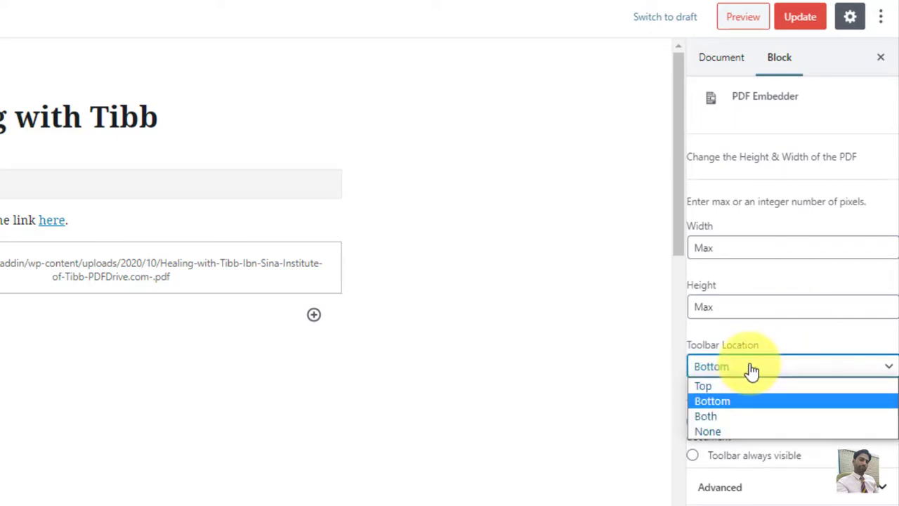
click(716, 418)
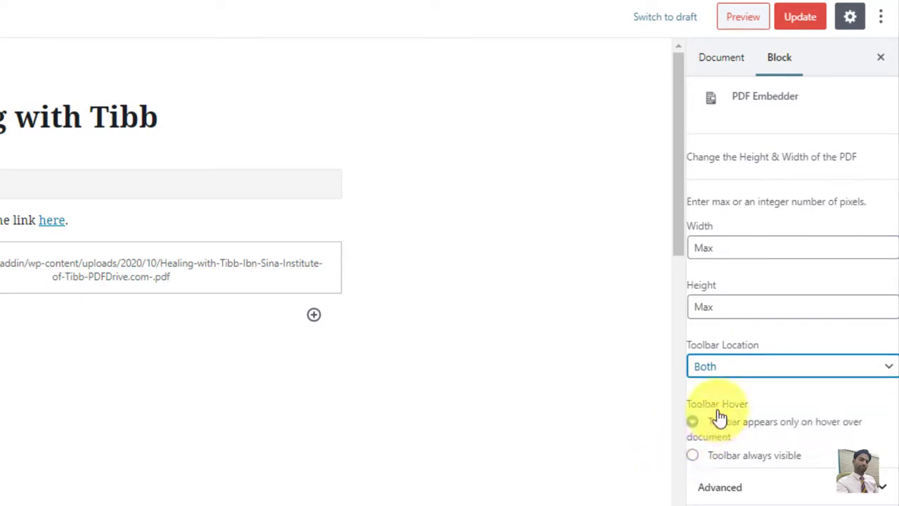
click(692, 456)
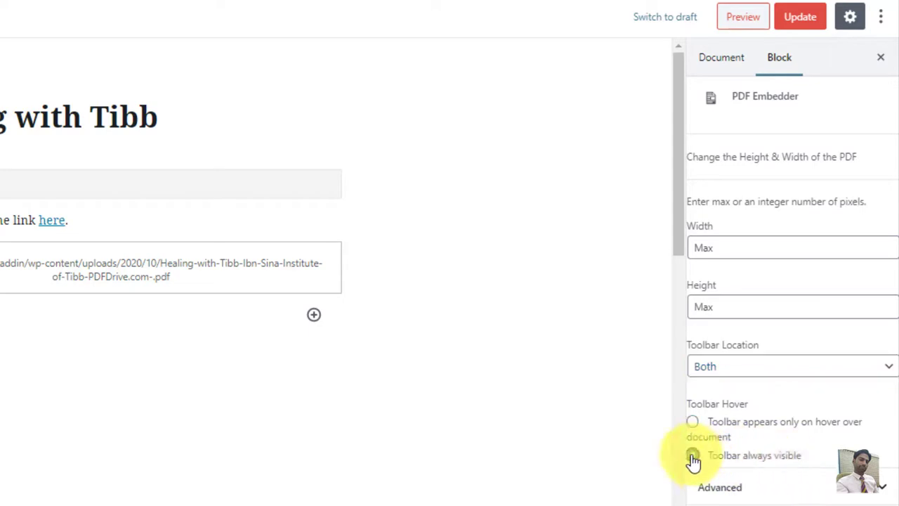
Update the "Healing with Tibb" post and view the embedded PDF on the live site.
click(801, 21)
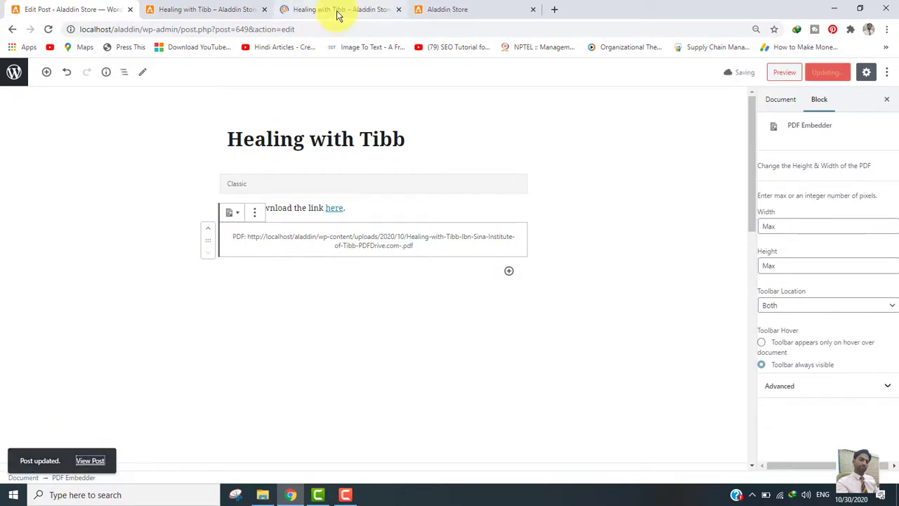
click(342, 10)
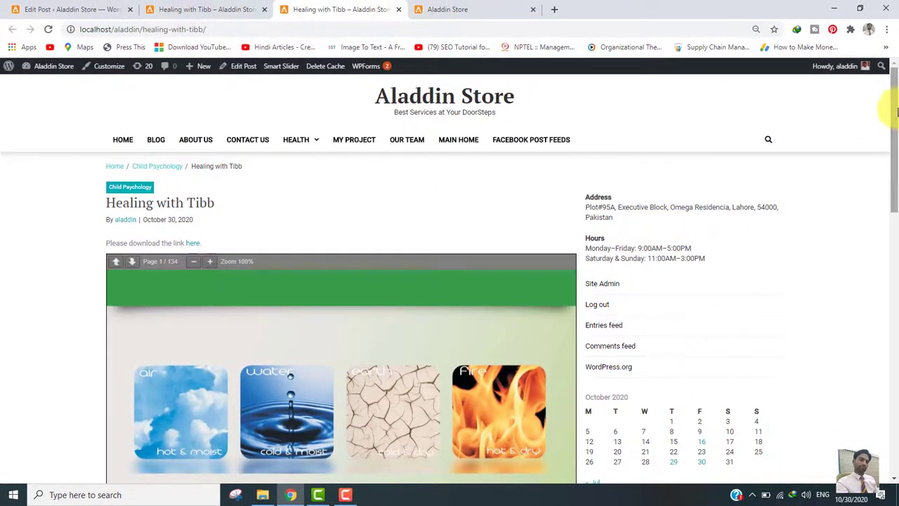
scroll(892, 134, down, 2)
mouse_move(896, 151)
mouse_down()
mouse_move(885, 287)
mouse_move(863, 110)
mouse_move(889, 194)
mouse_move(890, 281)
mouse_move(889, 123)
mouse_move(891, 142)
mouse_up()
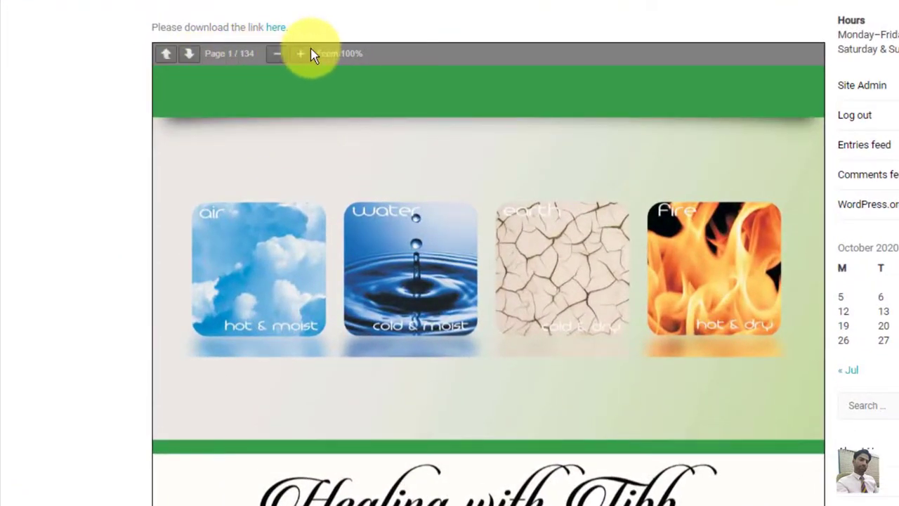
Test the embedded PDF viewer by zooming in and out, paging forward to page 5, and going back to page 2.
click(303, 56)
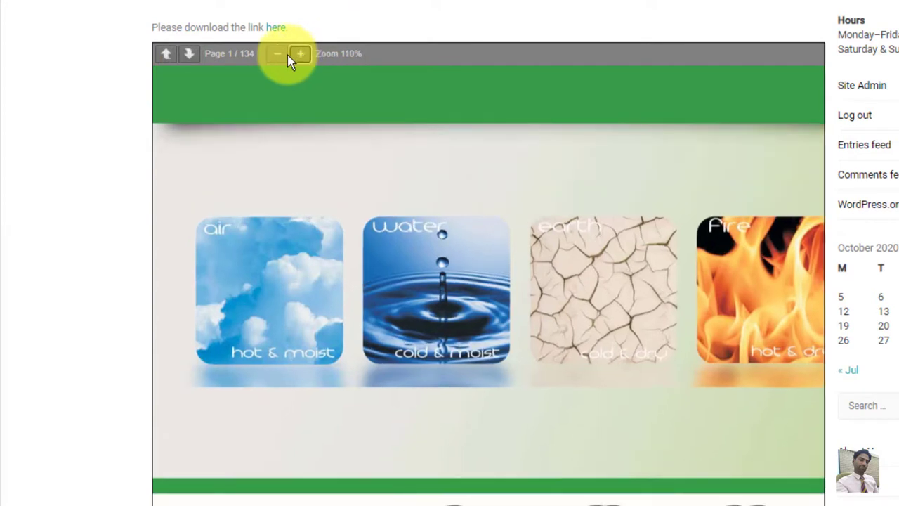
click(283, 56)
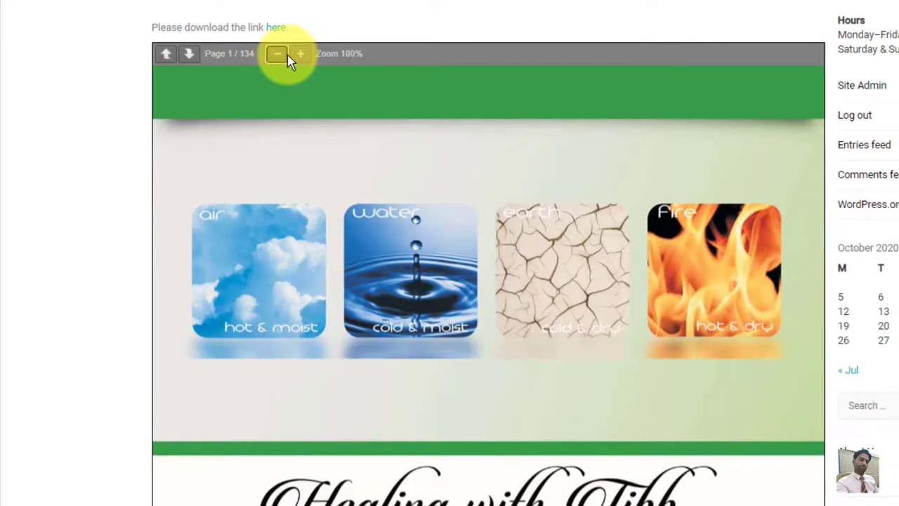
click(187, 54)
click(187, 54)
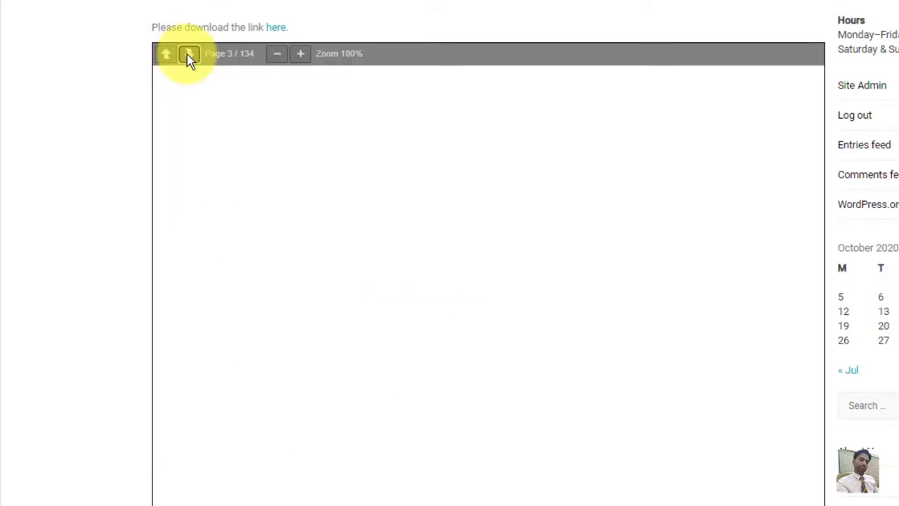
click(187, 54)
click(187, 54)
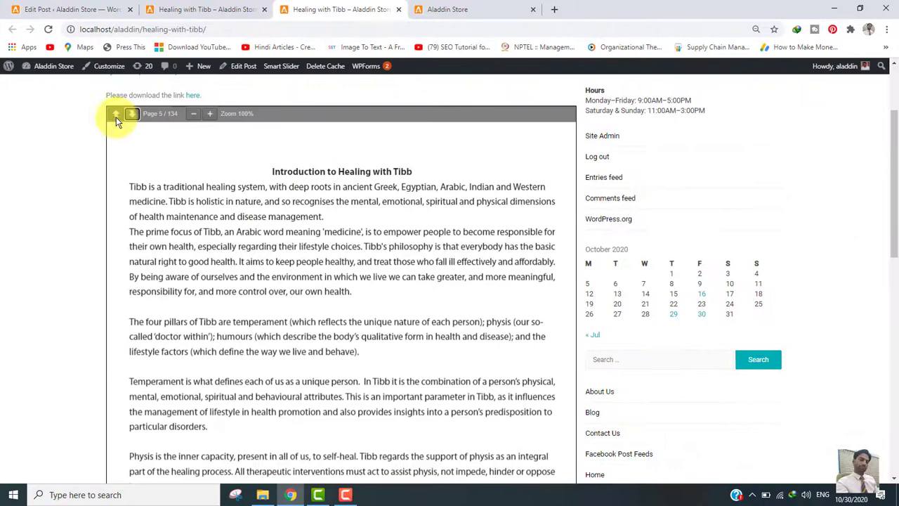
click(116, 115)
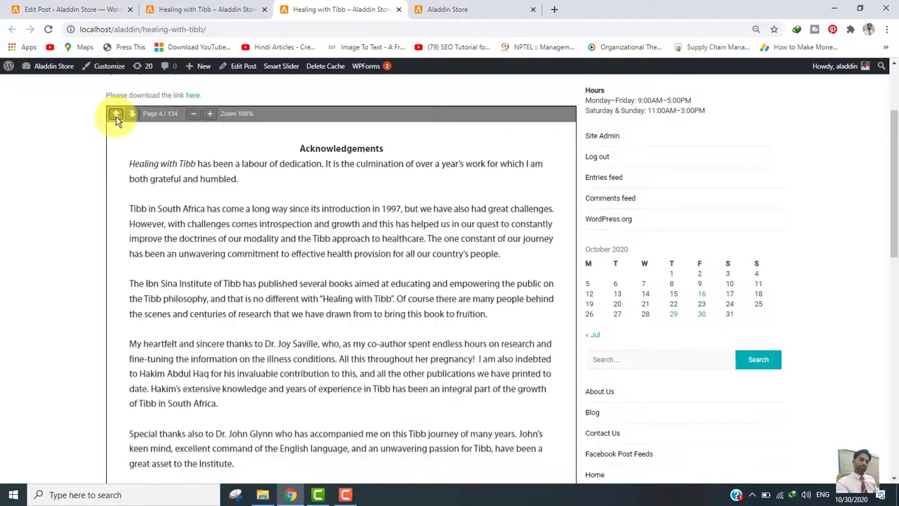
click(115, 114)
click(116, 115)
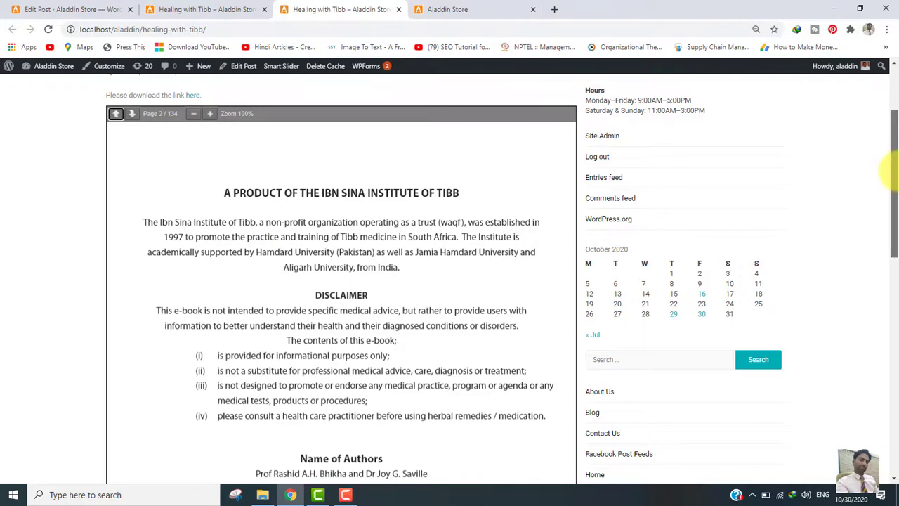
drag(891, 168, 891, 144)
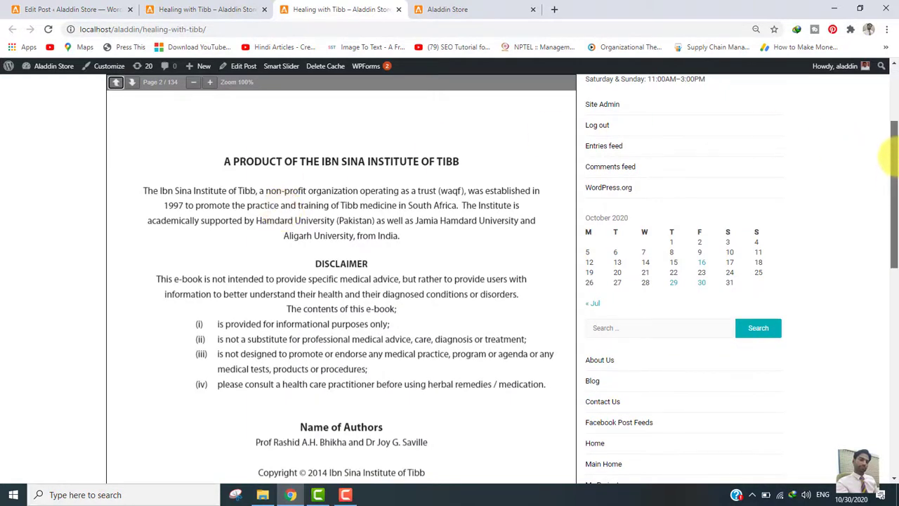
drag(890, 159, 895, 121)
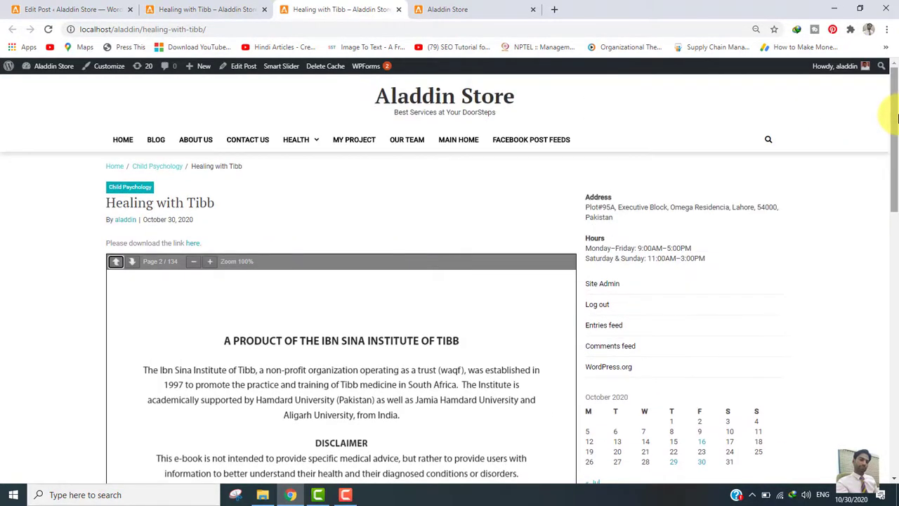